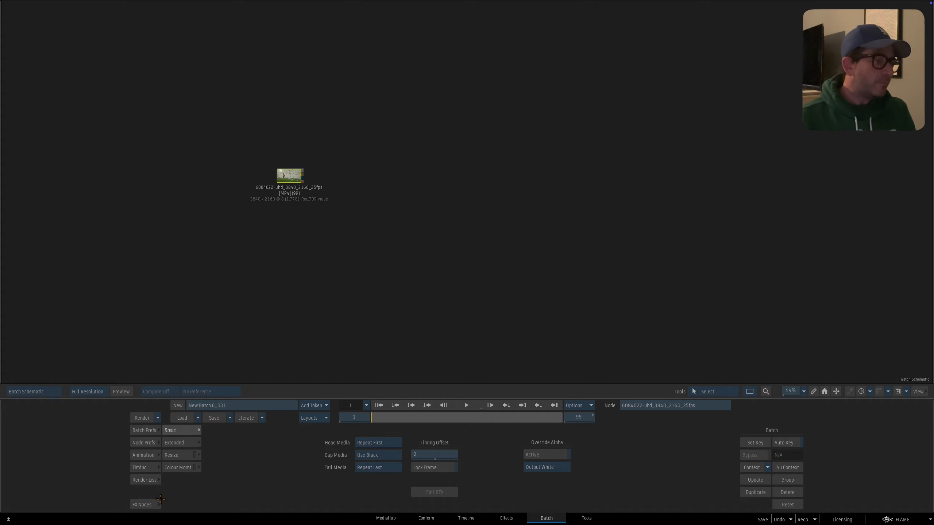
Step: Add a GMask Tracer node fed by the soccer clip and display its matte output
left_click(159, 501)
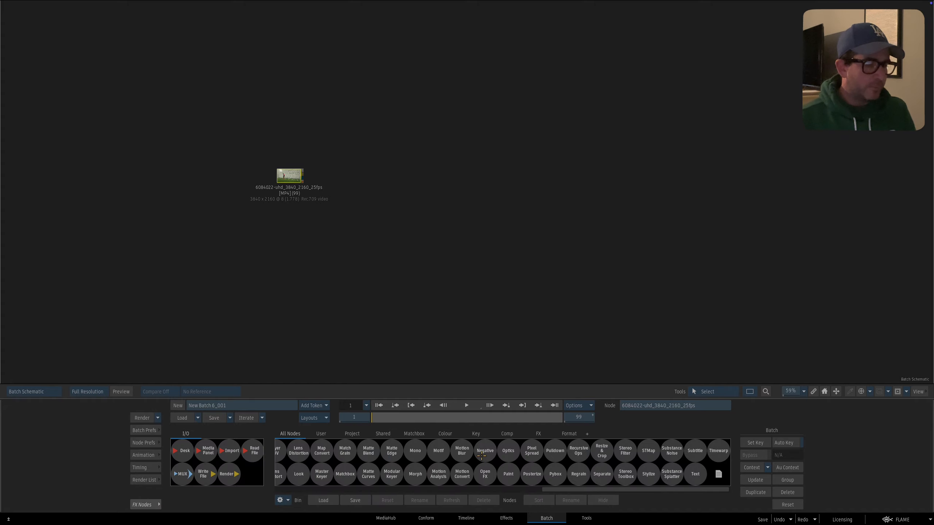
key("g")
left_click_drag(529, 457, 414, 215)
key("F4")
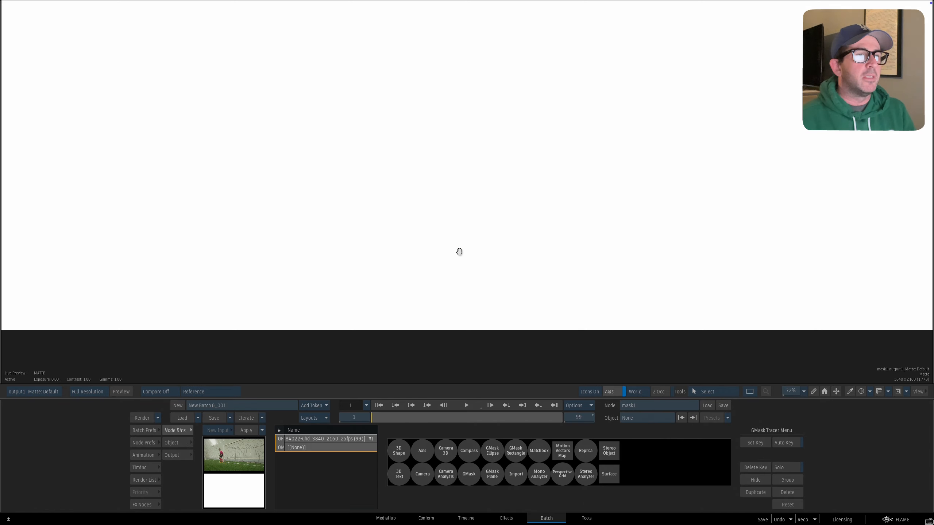
Step: Display the node's front media and draw a small closed GMask around the white mark on the grass
key("F1")
left_click_drag(458, 252, 469, 225)
left_click_drag(471, 258, 470, 243)
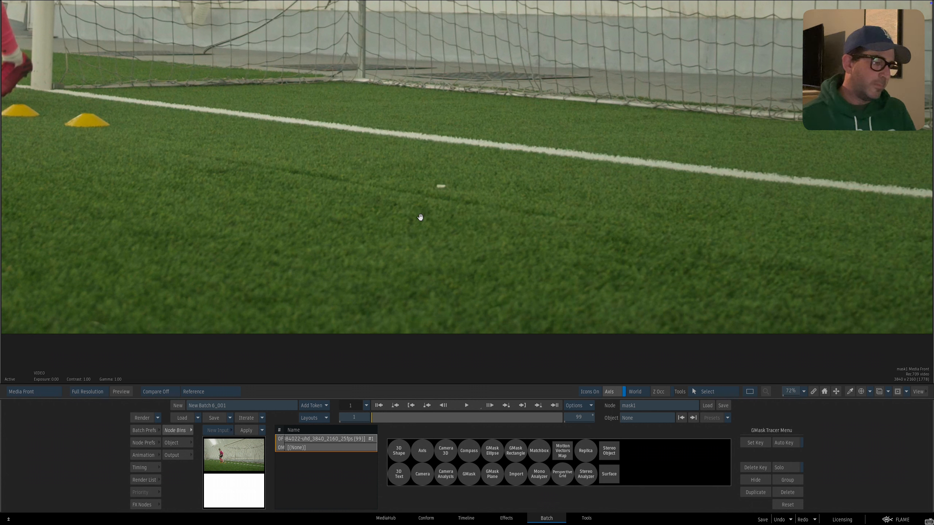
key("shift+d")
left_click(430, 184)
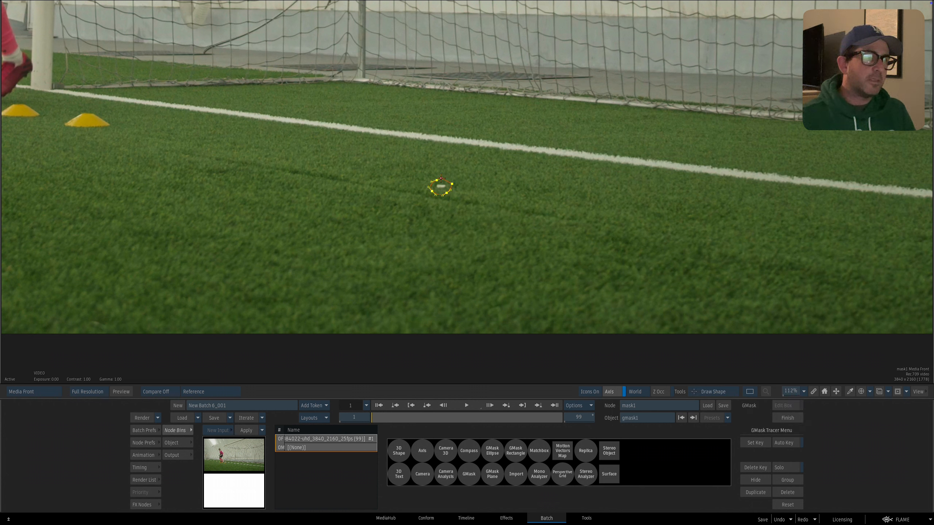
left_click(440, 179)
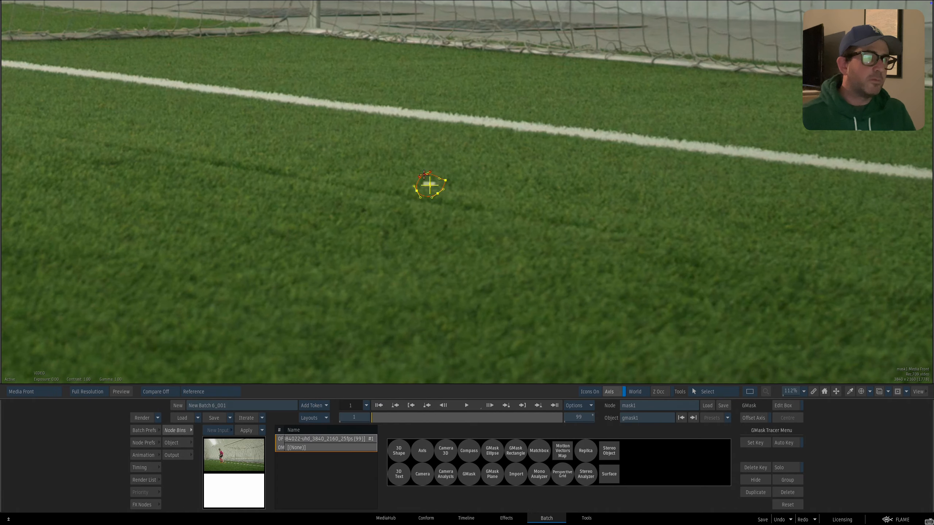
Step: Round off the mask's sharp corner at its right-hand vertex with Auto Tangent, trying Break Tangent on the same point
left_click_drag(417, 190, 431, 192)
key("ctrl+space")
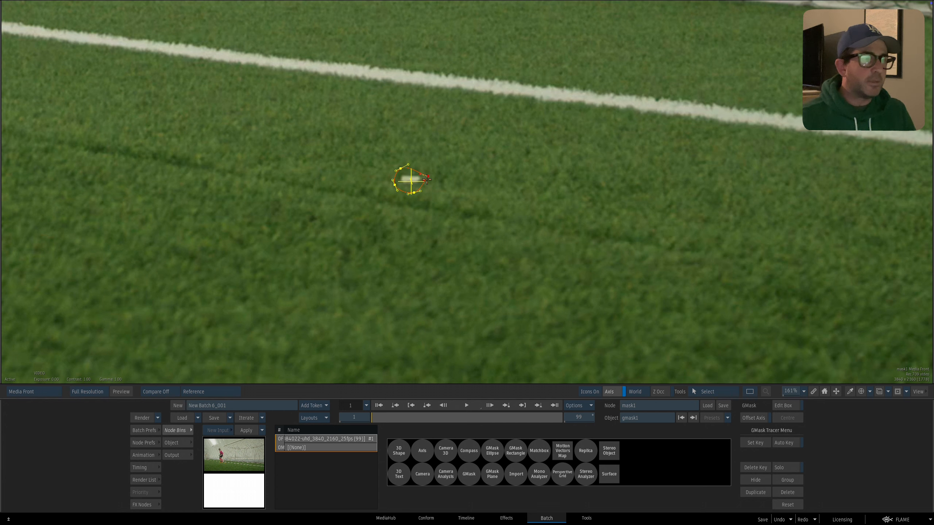
key("Up")
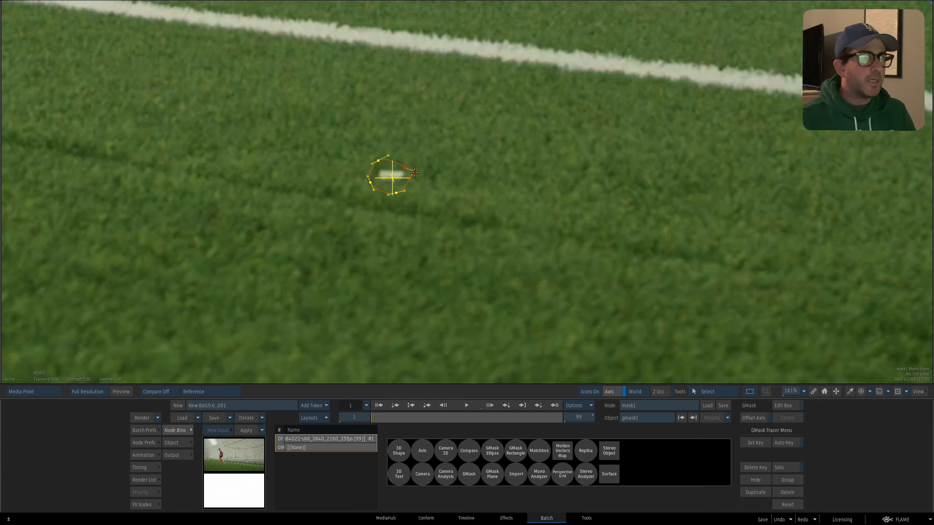
key("t")
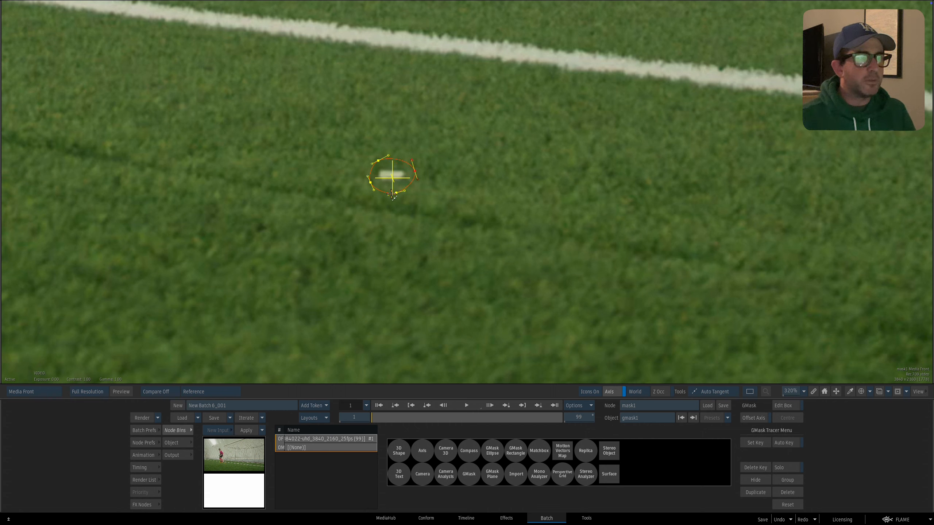
left_click(397, 193)
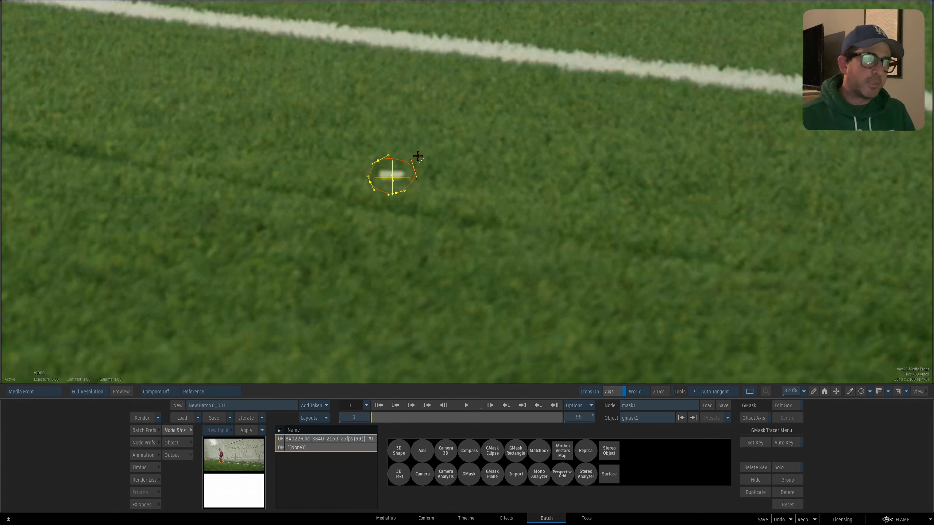
key("t")
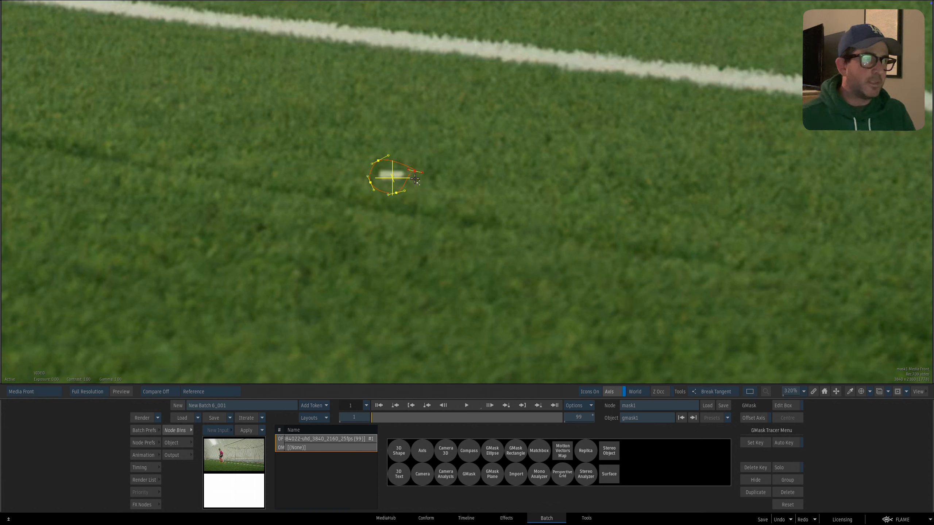
key("t")
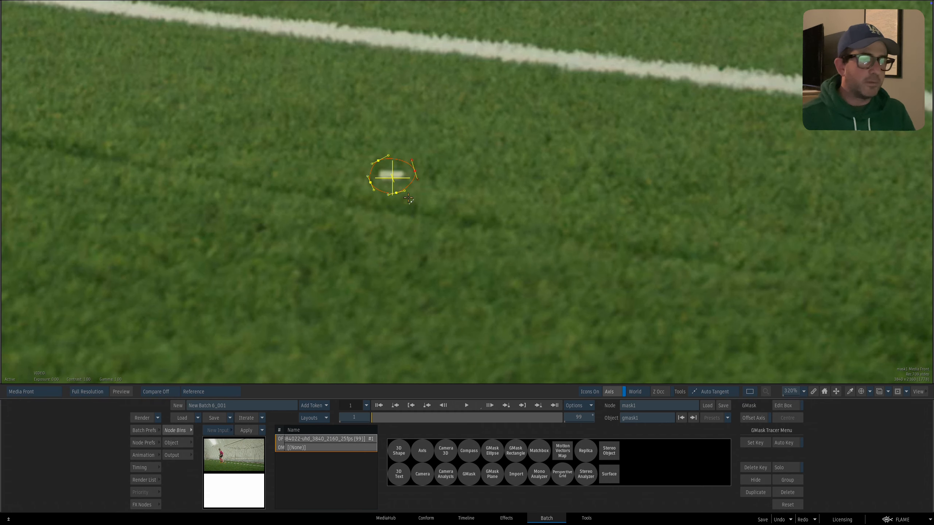
key("ctrl+space")
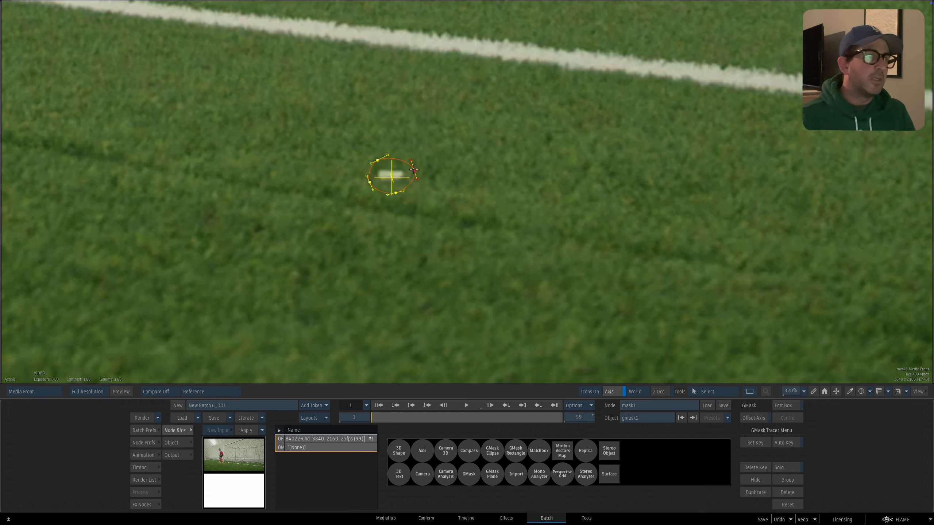
Step: Move the mask's vertices so the shape forms an even oval around the white mark
left_click_drag(411, 173, 393, 162)
key("ctrl+space")
scroll(402, 152, "down", 2)
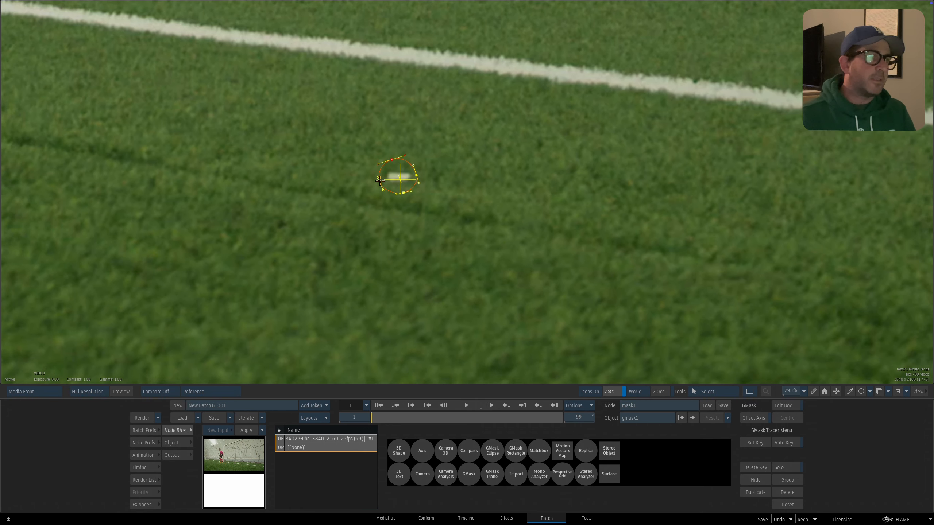
left_click(414, 176)
left_click_drag(415, 174, 417, 176)
key("ctrl+space")
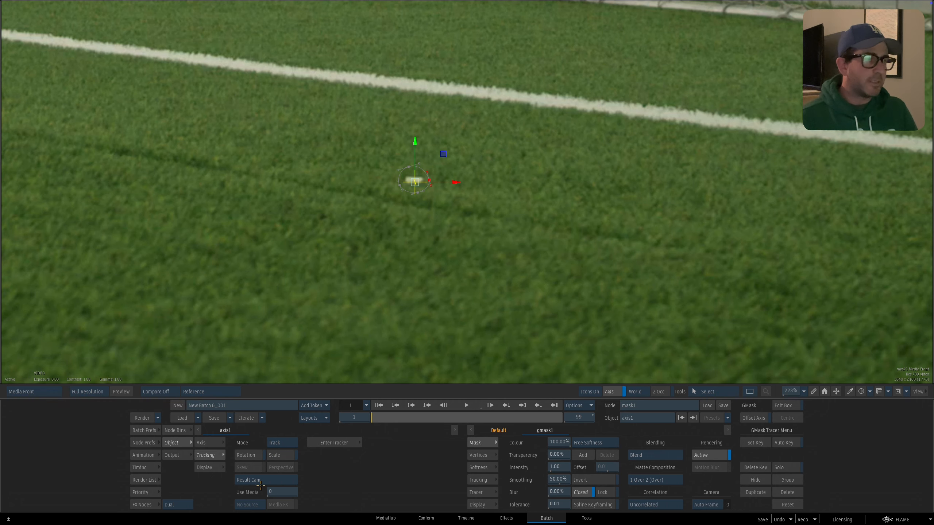
Step: Track the white mark forward through the clip with the mask axis's tracker, using a tight reference box about 26 by 18, and return to the mask
key("F8")
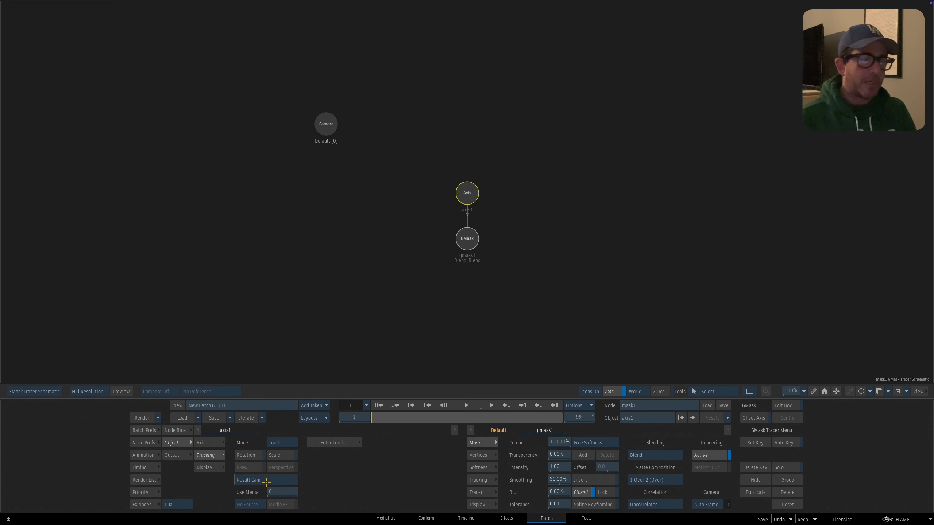
key("F1")
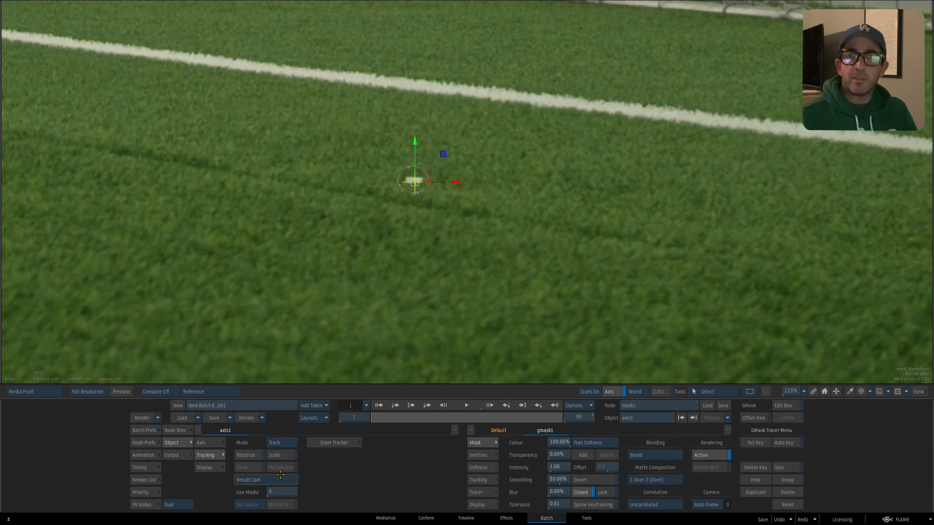
left_click(334, 442)
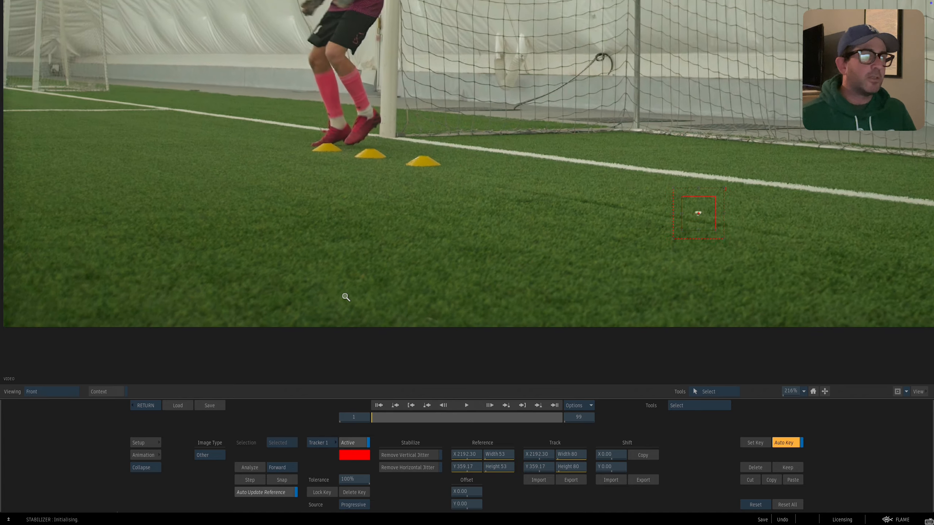
left_click_drag(255, 244, 232, 233)
mouse_move(487, 161)
left_mouse_down()
mouse_move(475, 180)
mouse_move(492, 179)
mouse_move(487, 170)
left_mouse_up()
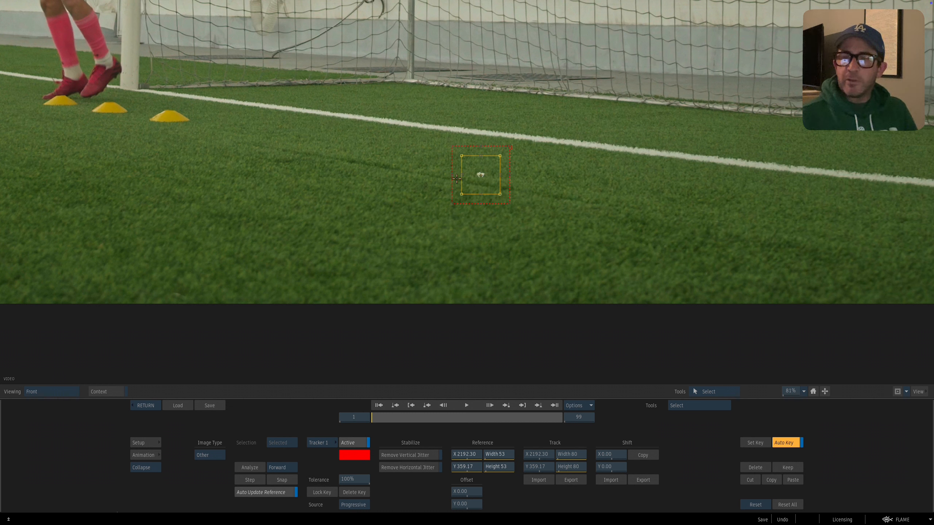
left_click_drag(500, 159, 491, 166)
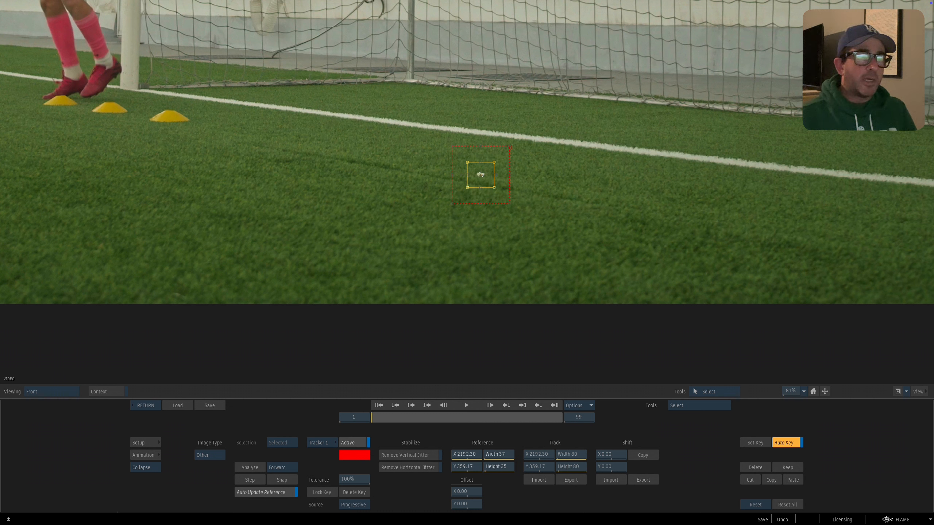
left_click(250, 467)
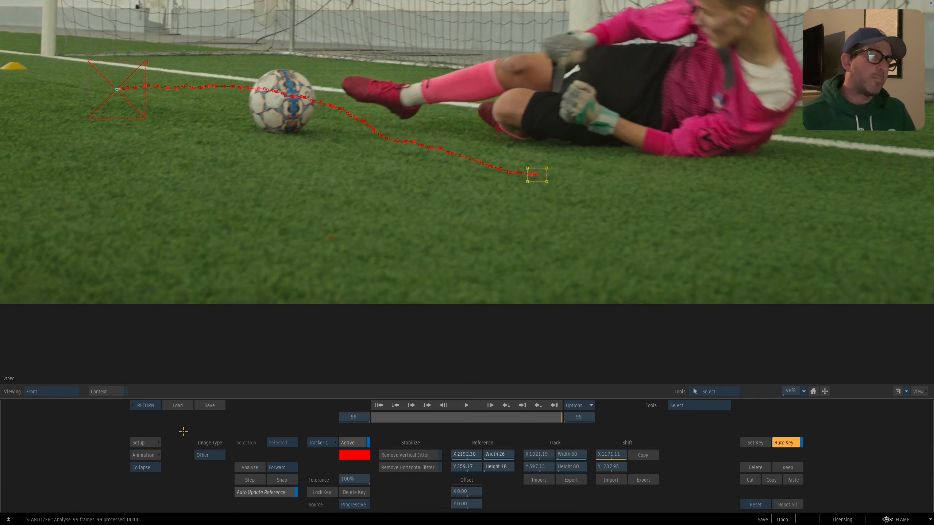
left_click(146, 405)
Step: Turn on Auto Key and tighten the mask's vertices around the white mark at frame 99
left_click_drag(378, 418, 503, 264)
left_click_drag(434, 418, 562, 416)
left_click_drag(368, 292, 320, 245)
left_click_drag(320, 245, 615, 306)
left_click_drag(556, 275, 536, 247)
left_click(516, 213)
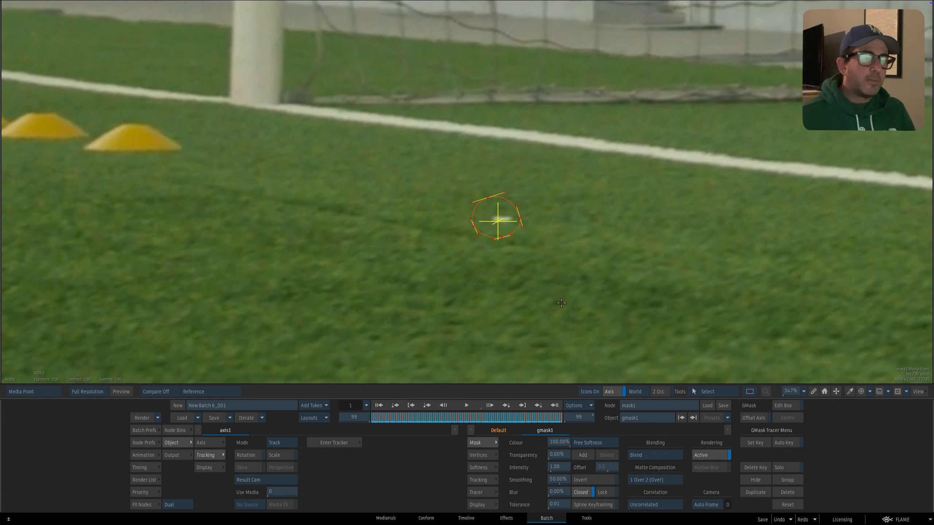
left_click(783, 442)
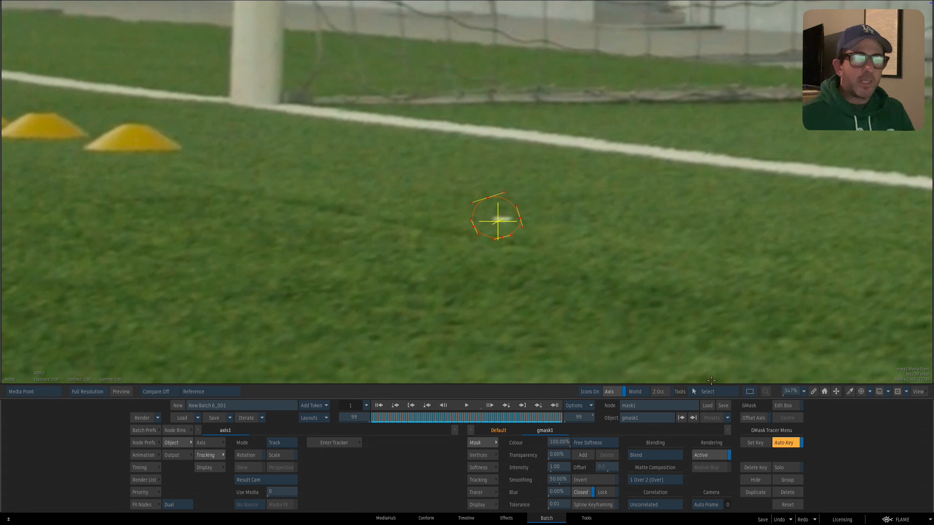
left_click_drag(519, 219, 494, 201)
key("Left")
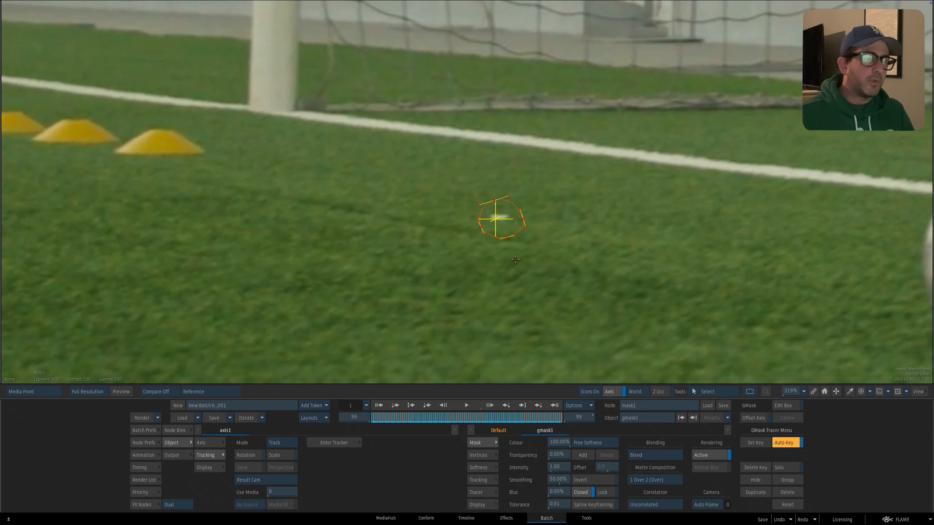
left_click(516, 259)
left_click_drag(506, 238, 517, 219)
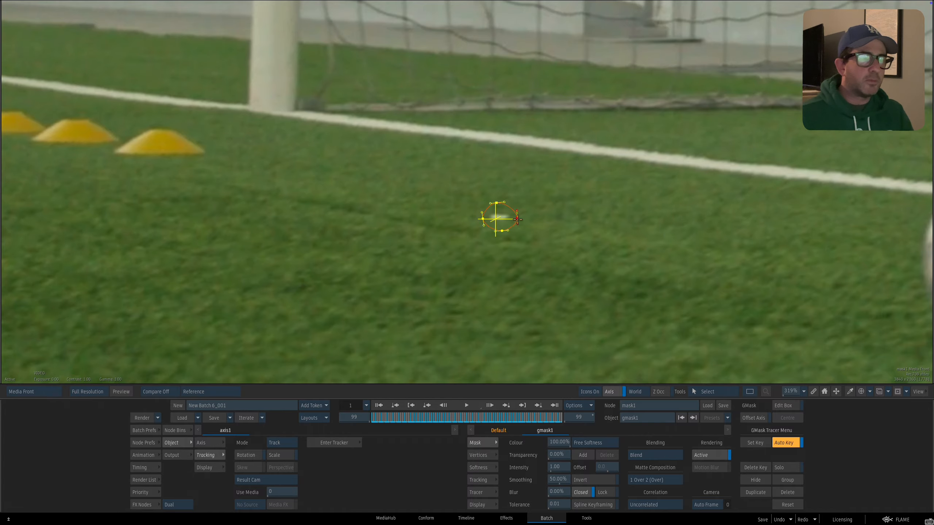
Step: Examine the tracked mask over the footage and as a matte across the frame range, with the icons hidden
left_click_drag(546, 415, 219, 354)
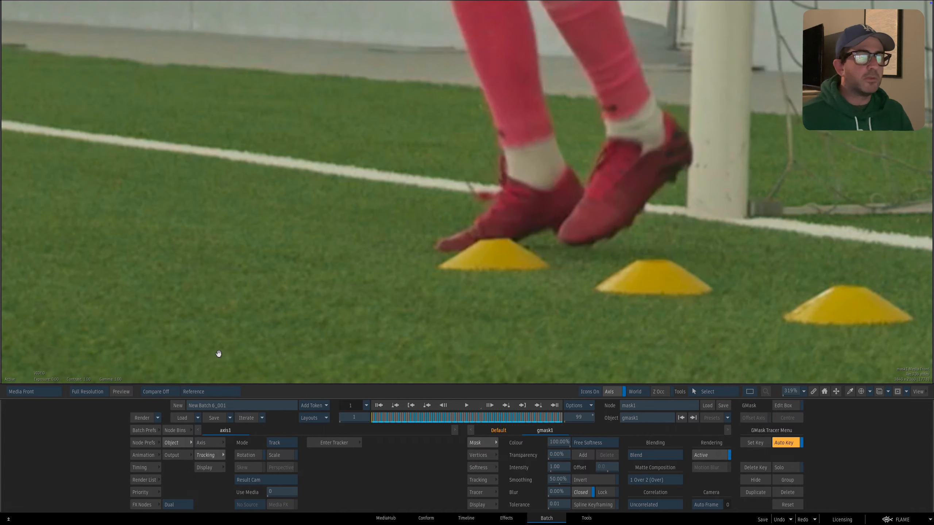
left_click_drag(646, 277, 416, 285)
left_click(427, 206)
left_click(404, 220)
key("F4")
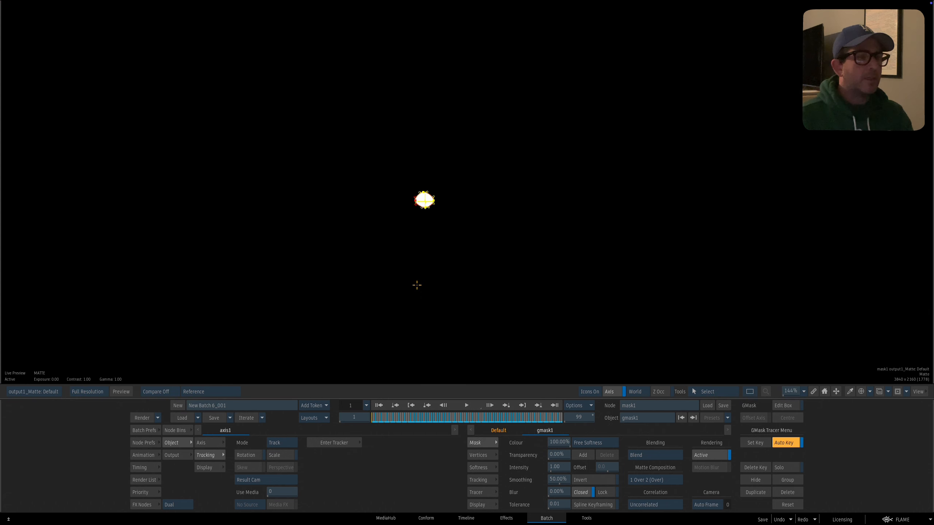
key("shift+i")
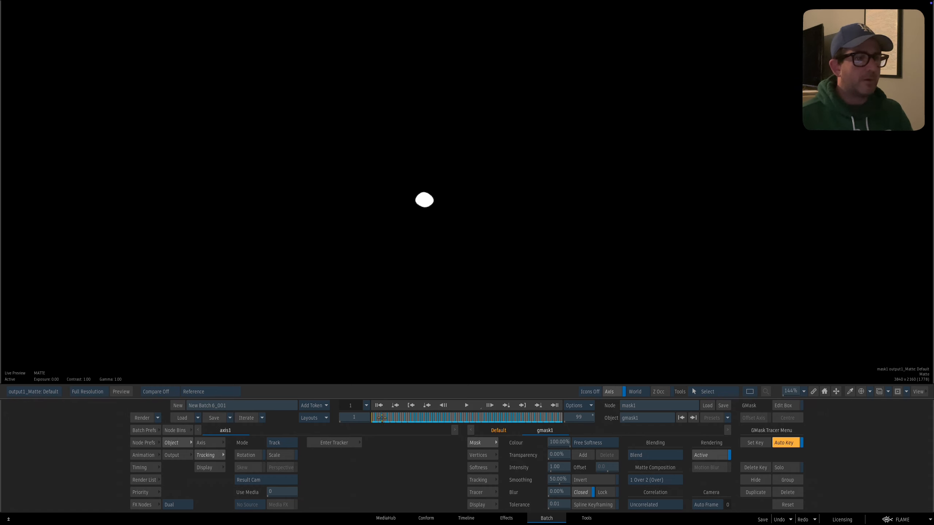
left_click_drag(382, 418, 435, 418)
left_click_drag(452, 316, 307, 313)
left_click_drag(464, 417, 538, 411)
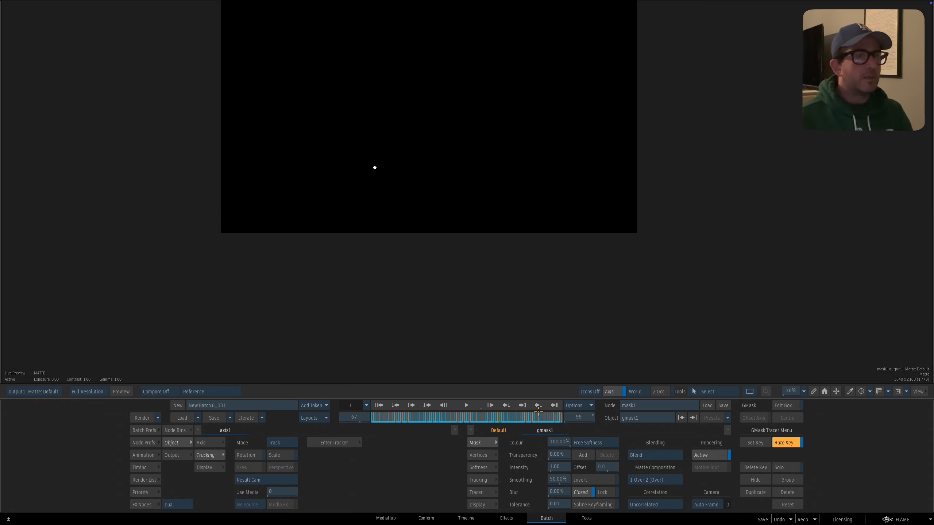
left_click(385, 405)
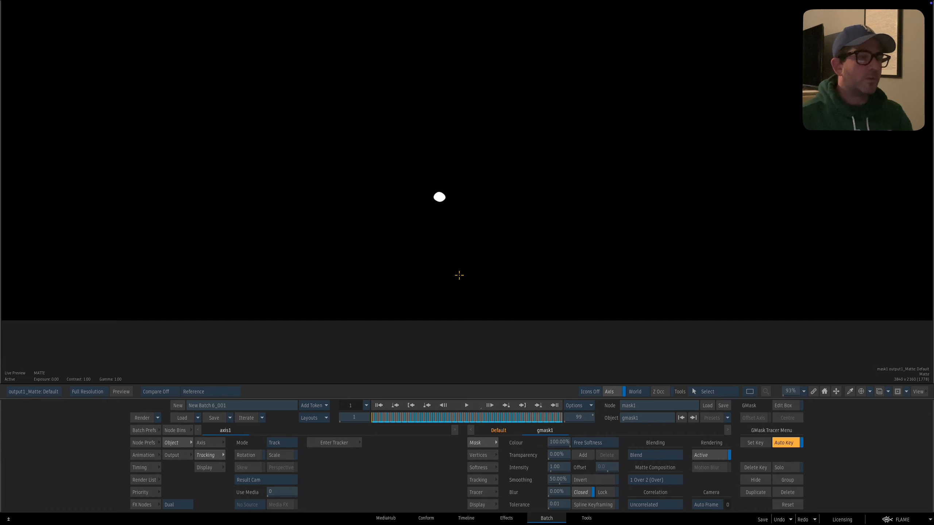
Step: Return to the batch schematic, move the mask node closer to the clip node, and inspect the source clip's white mark in its result view
key("shift+i")
key("F1")
key("Escape")
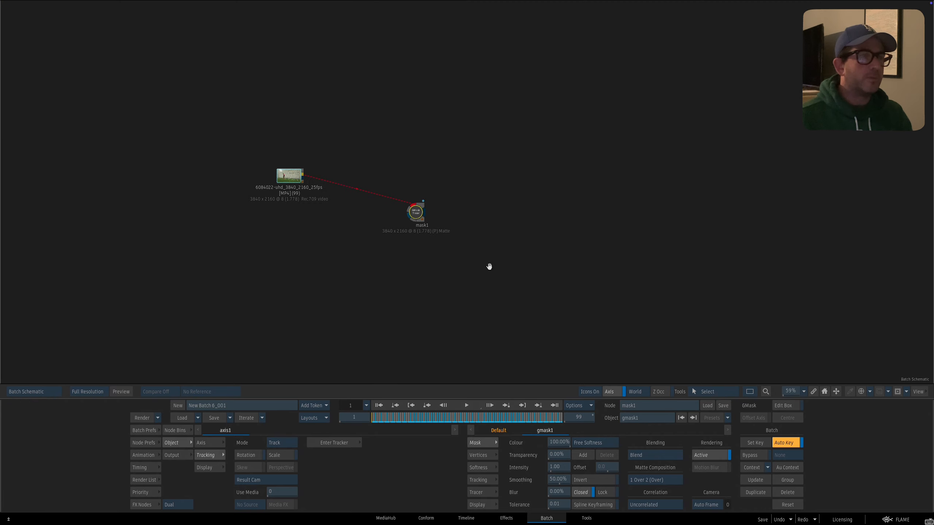
left_click_drag(488, 266, 495, 278)
left_click_drag(424, 223, 412, 236)
left_click_drag(297, 188, 302, 188)
key("F4")
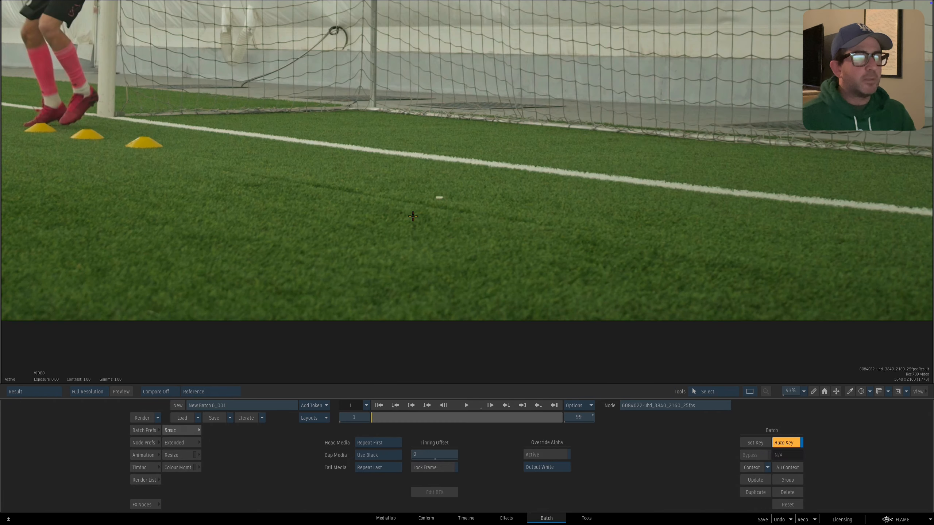
scroll(431, 188, "up", 2)
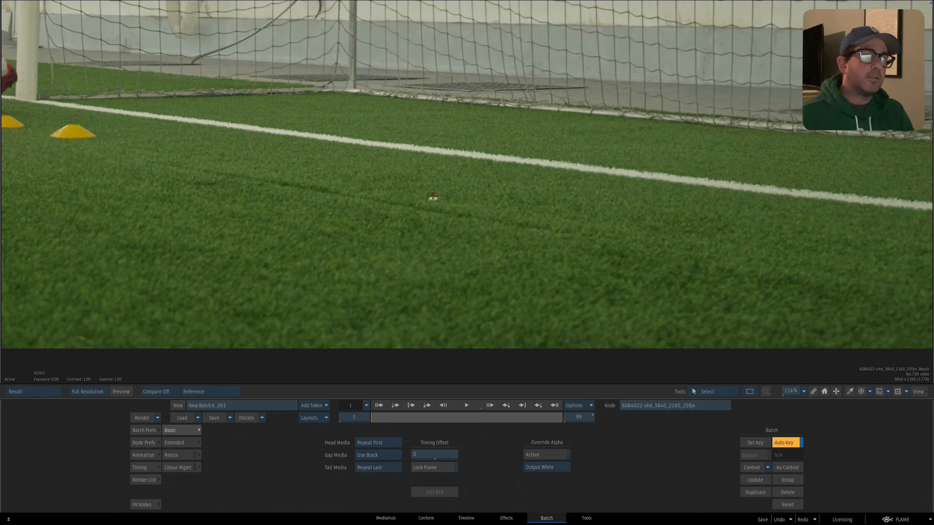
key("Escape")
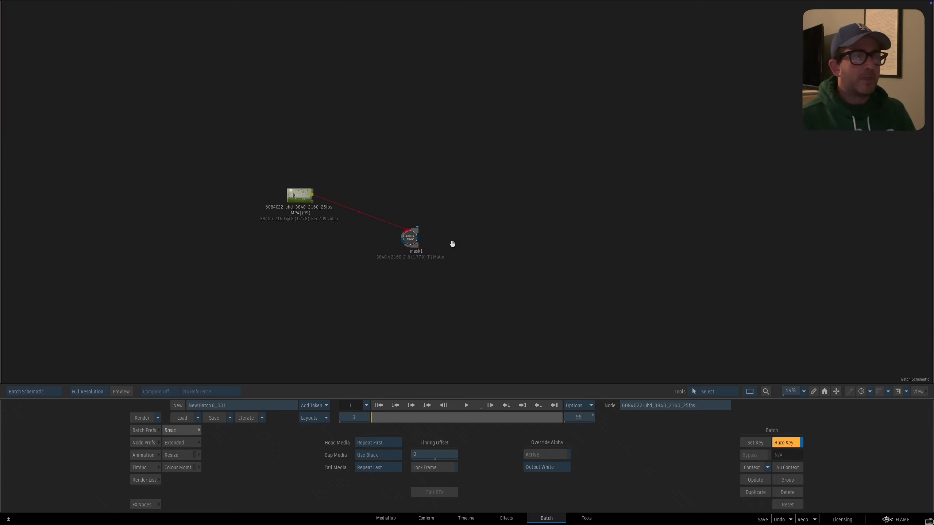
left_click_drag(452, 245, 443, 234)
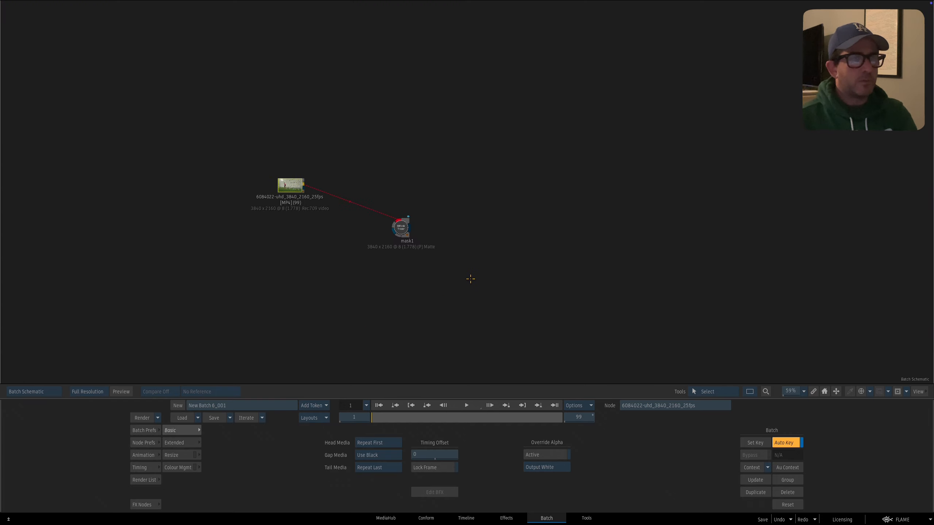
Step: Add a SOURCE Matchbox node to the batch and feed it the soccer clip as front and the mask node as matte
key("Tab")
type("so")
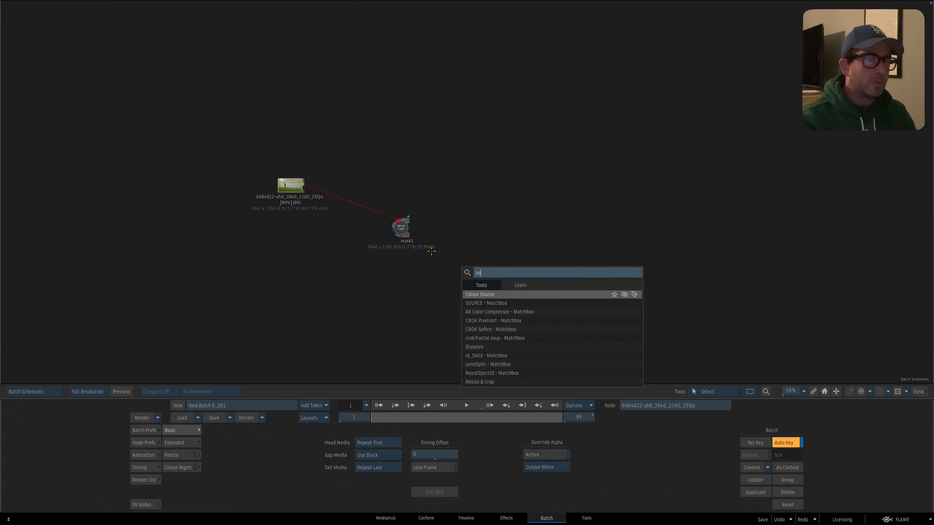
left_click(499, 303)
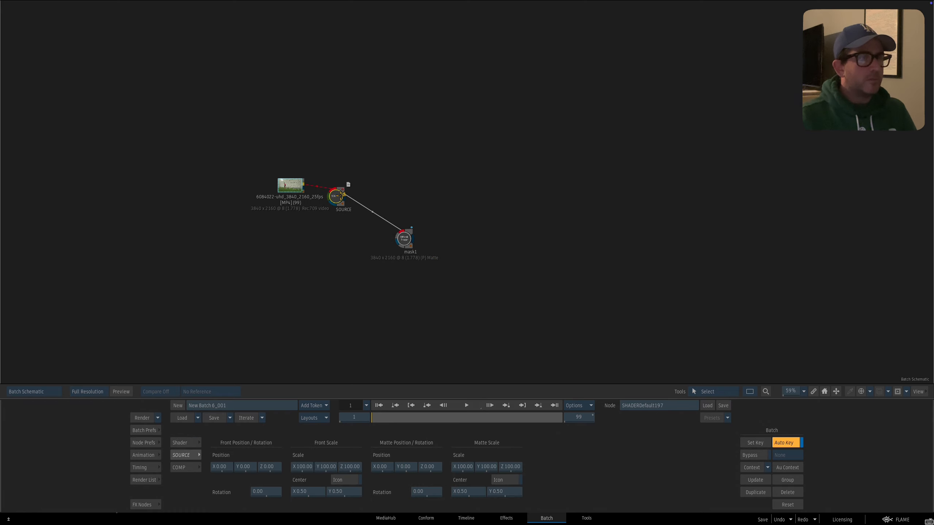
left_click(342, 201)
left_click_drag(342, 202, 385, 200)
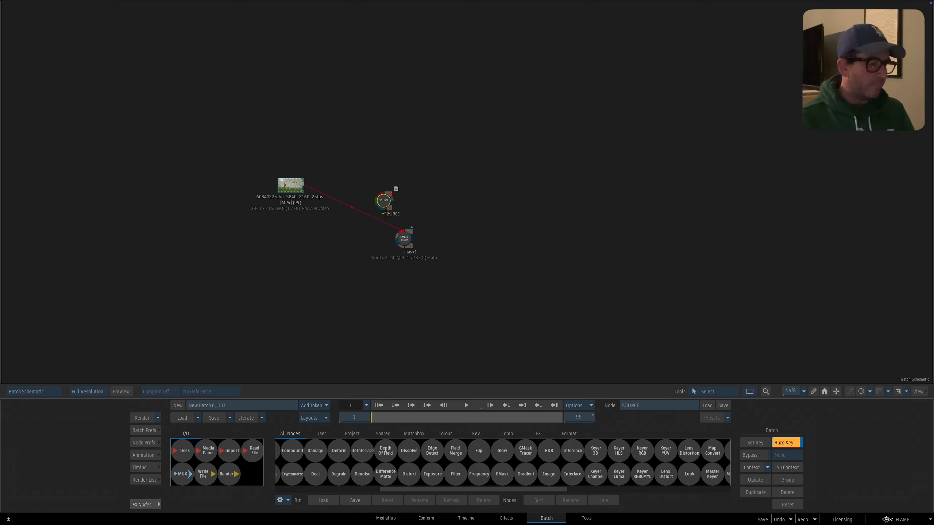
left_click_drag(385, 212, 462, 196)
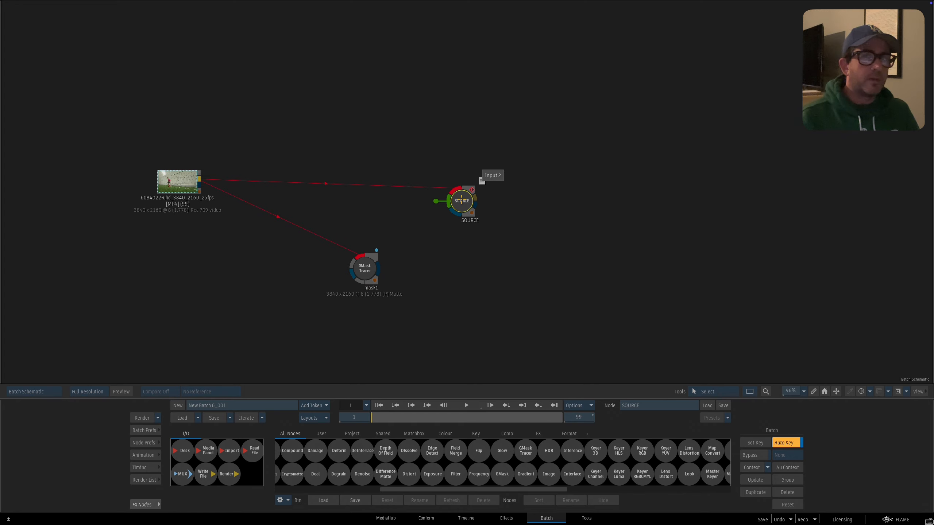
left_click_drag(456, 202, 476, 236)
Step: In the SOURCE node's result view, turn off Auto Key and set the front position Y to -26.00
double_click(496, 210)
left_click(783, 442)
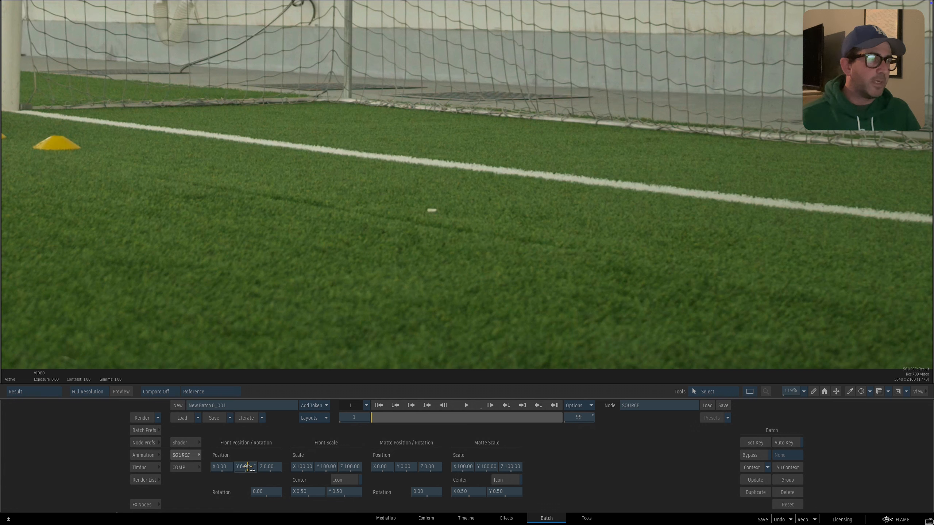
scroll(411, 277, "up", 3)
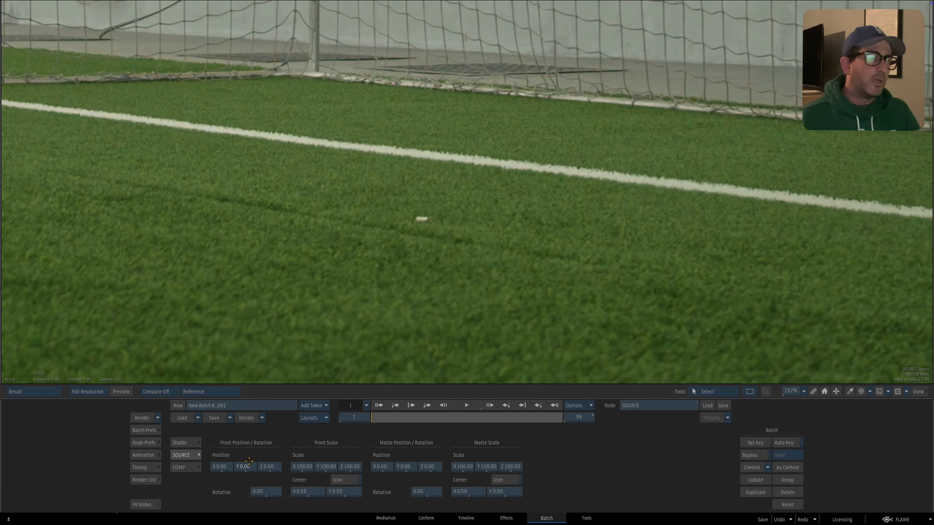
mouse_move(249, 467)
left_mouse_down()
mouse_move(256, 467)
mouse_move(239, 463)
left_mouse_up()
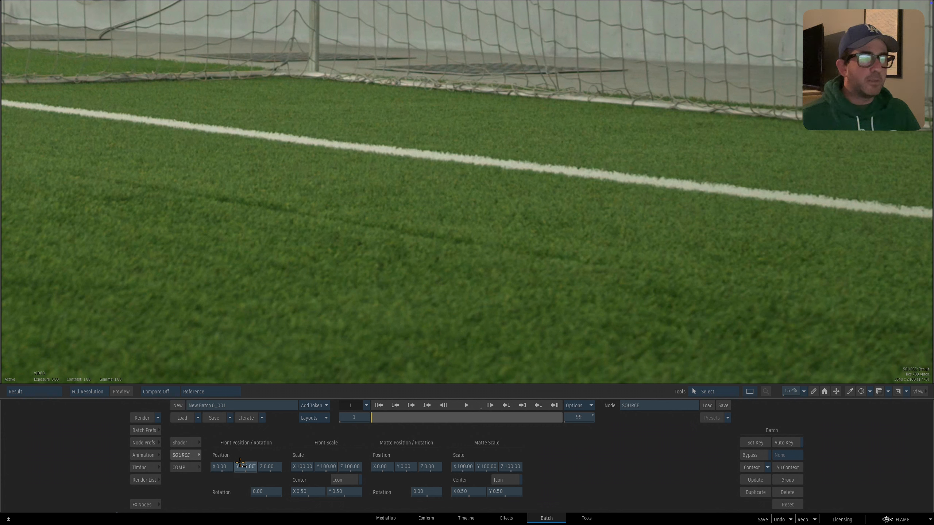
left_click_drag(231, 455, 237, 458)
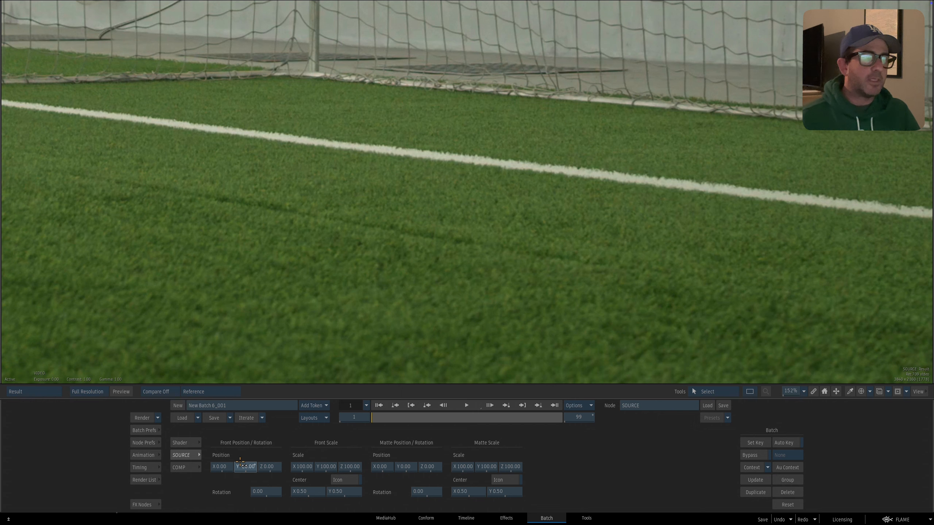
scroll(427, 257, "up", 2)
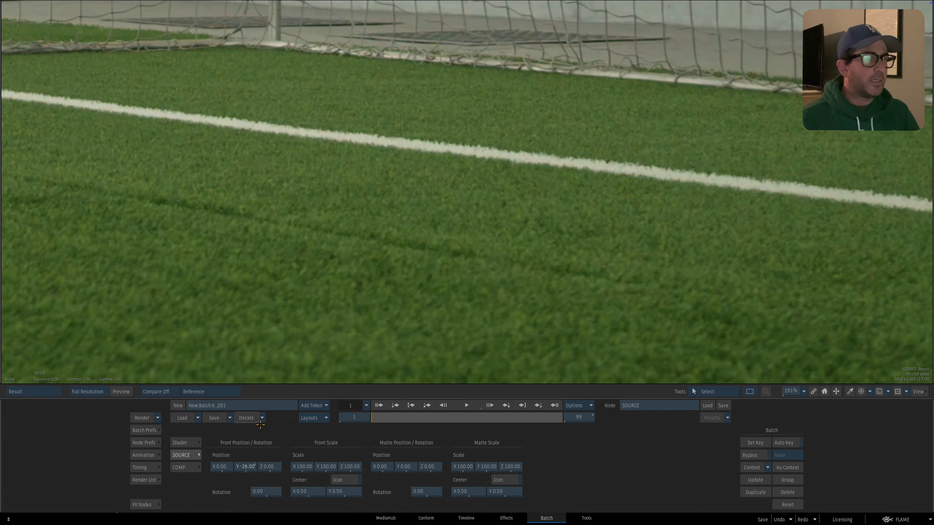
Step: Open the mask node over its front media and pull a softness edge outward around the mask, with an offset of about 7.8
key("grave")
left_click(360, 268)
left_click_drag(427, 240, 433, 228)
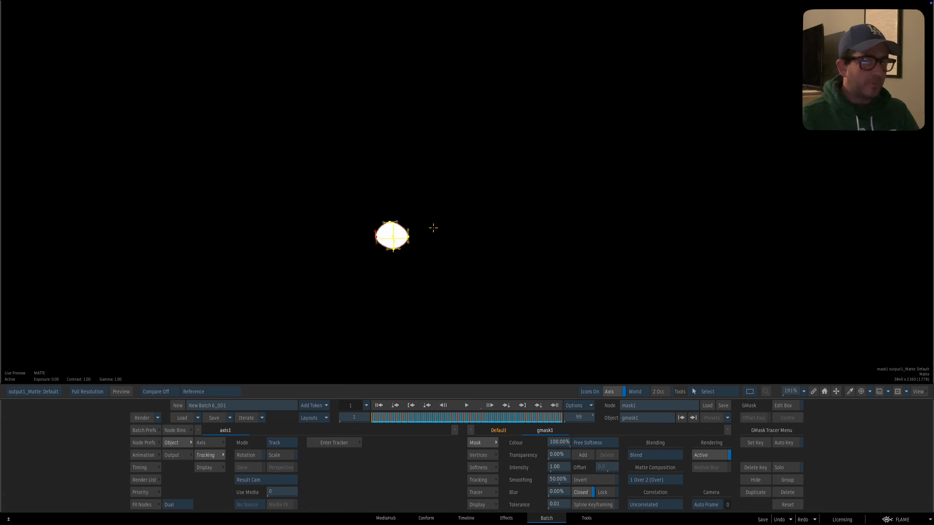
key("F1")
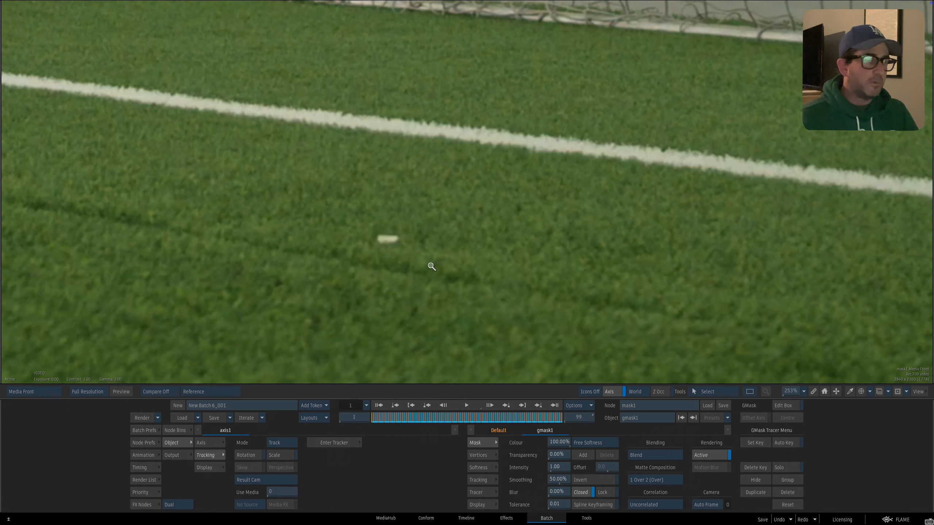
key("shift+i")
left_click_drag(443, 257, 466, 254)
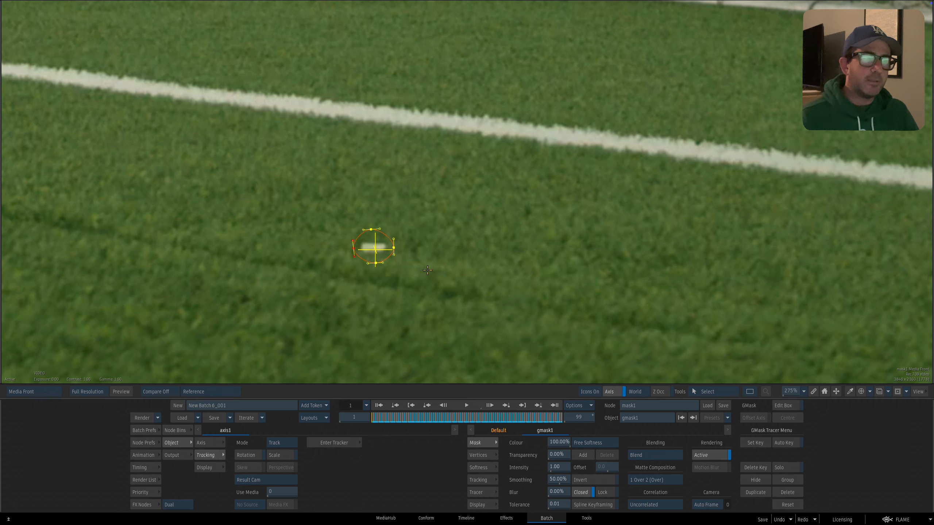
key("shift+i")
key("shift+i")
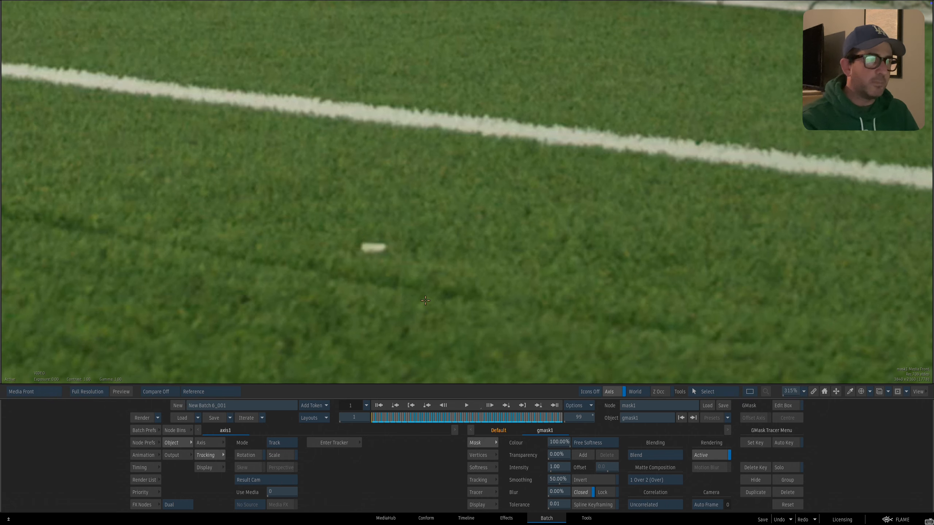
left_click_drag(425, 301, 517, 213)
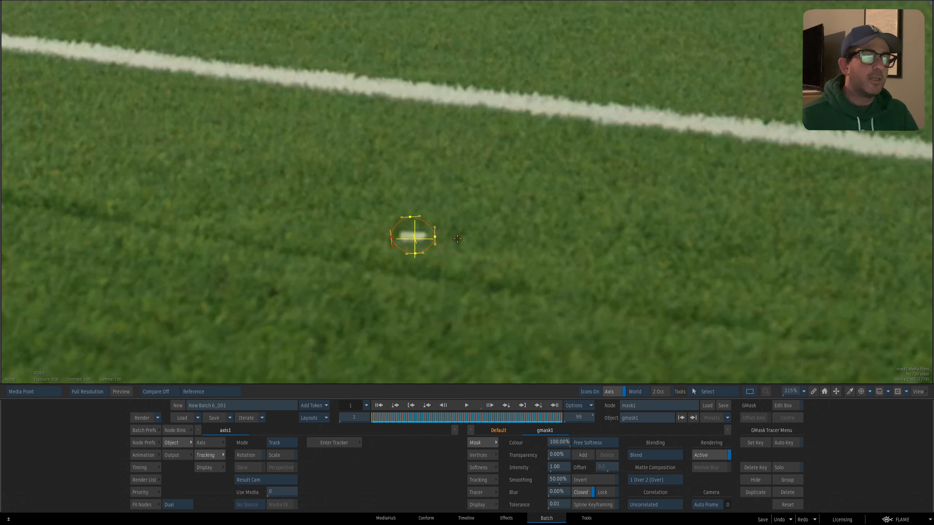
left_click_drag(430, 215, 428, 222)
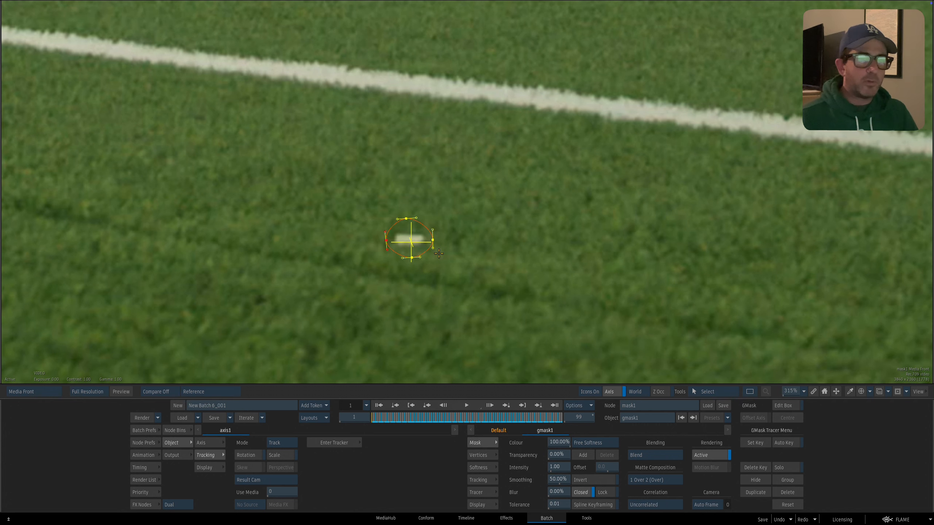
key("a")
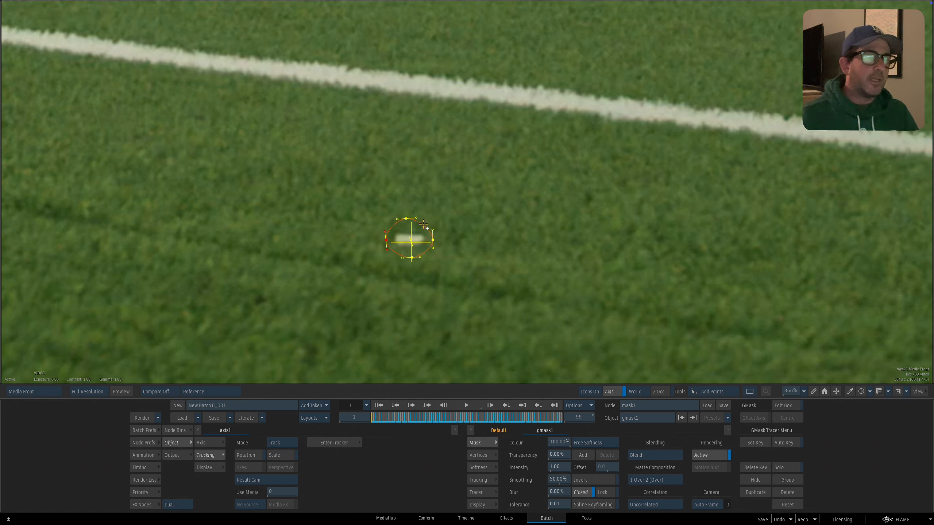
mouse_move(424, 224)
left_mouse_down()
mouse_move(439, 209)
mouse_move(433, 221)
left_mouse_up()
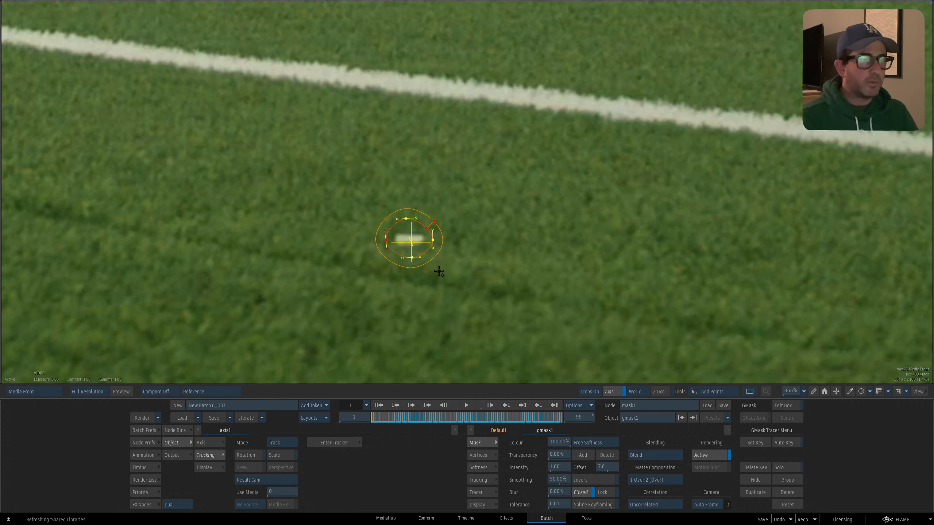
Step: View the mask's matte output with the icons hidden, set the mask blur to 8.50%, and return to the schematic
key("F4")
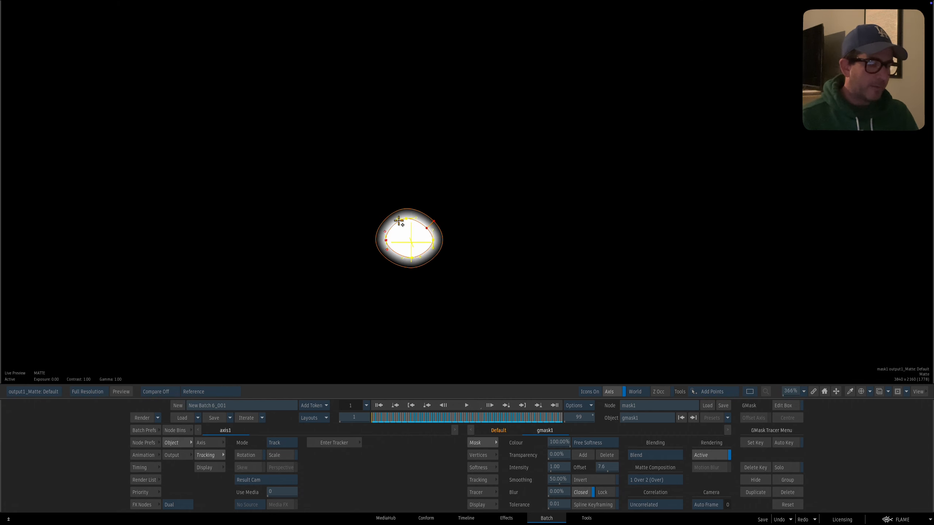
key("shift+i")
left_click_drag(428, 272, 565, 202)
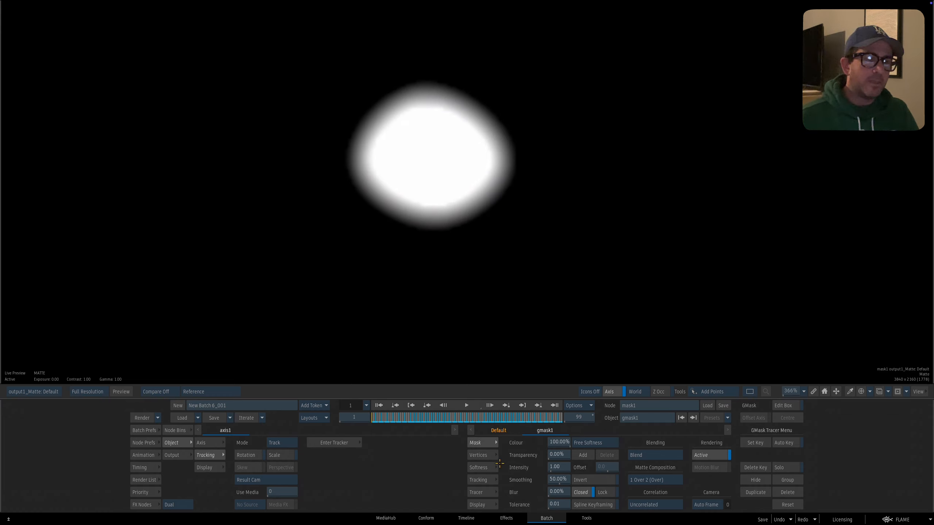
left_click_drag(558, 490, 585, 492)
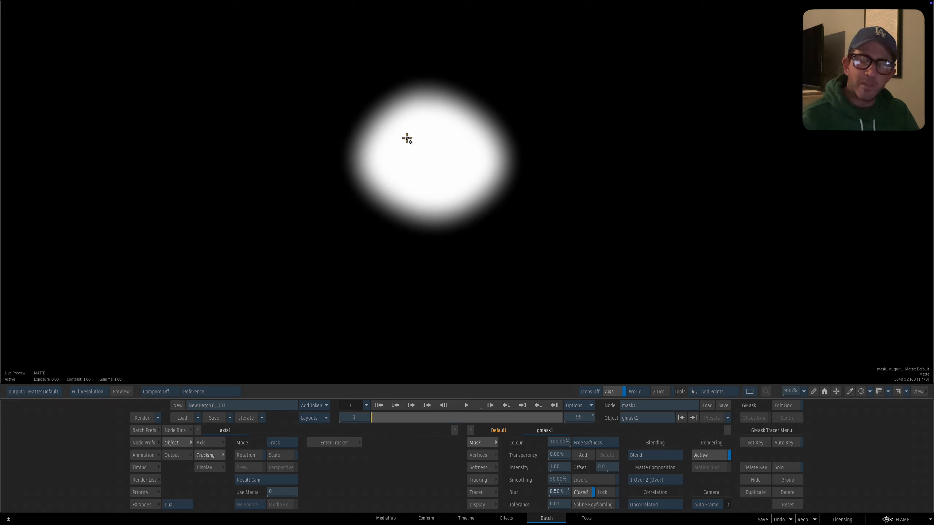
key("Escape")
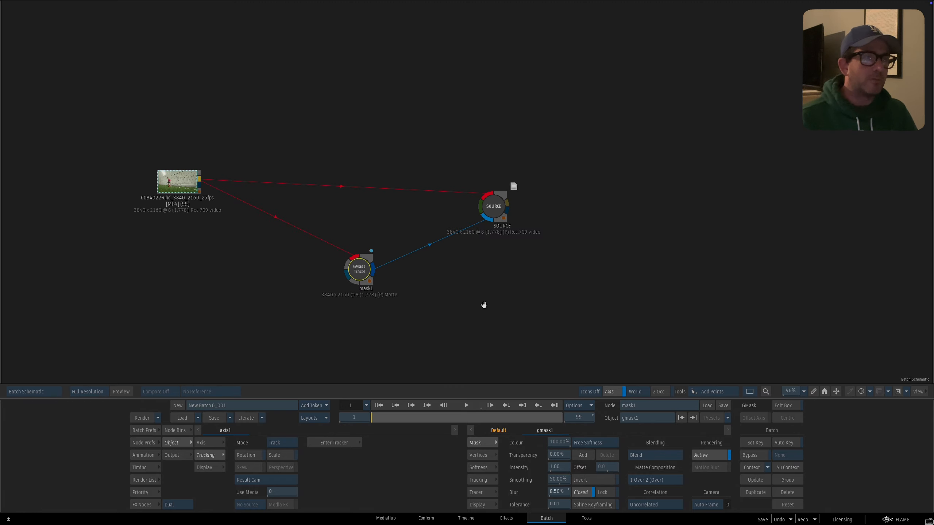
Step: Open the SOURCE node's result and play it from the first frame to check the patched grass
left_click_drag(483, 306, 499, 299)
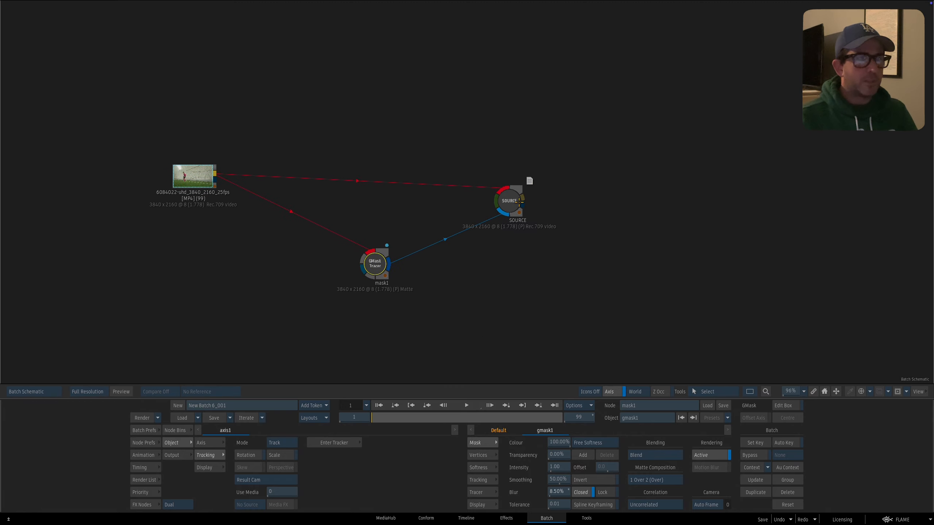
left_click(521, 199)
key("Escape")
left_click_drag(364, 264, 536, 213)
key("F1")
left_click_drag(403, 417, 409, 417)
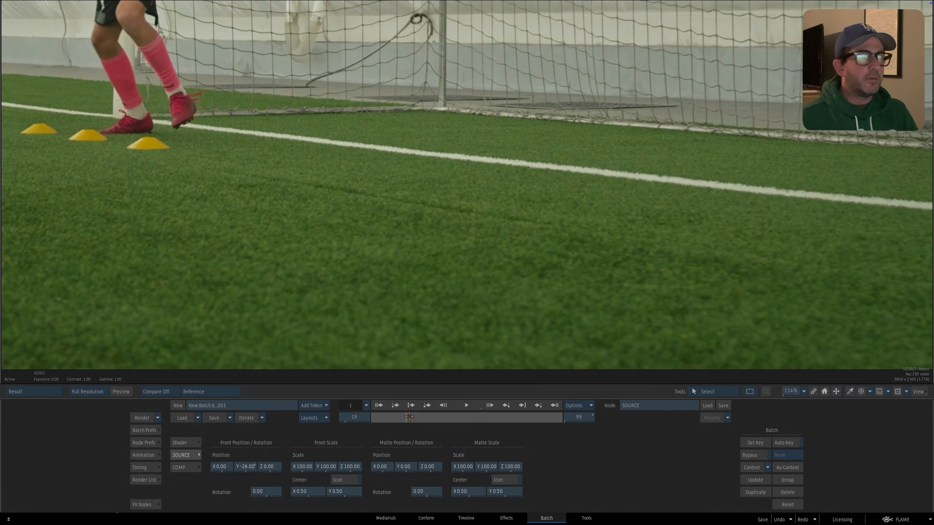
left_click(379, 406)
left_click_drag(444, 317, 470, 335)
left_click_drag(470, 335, 454, 320)
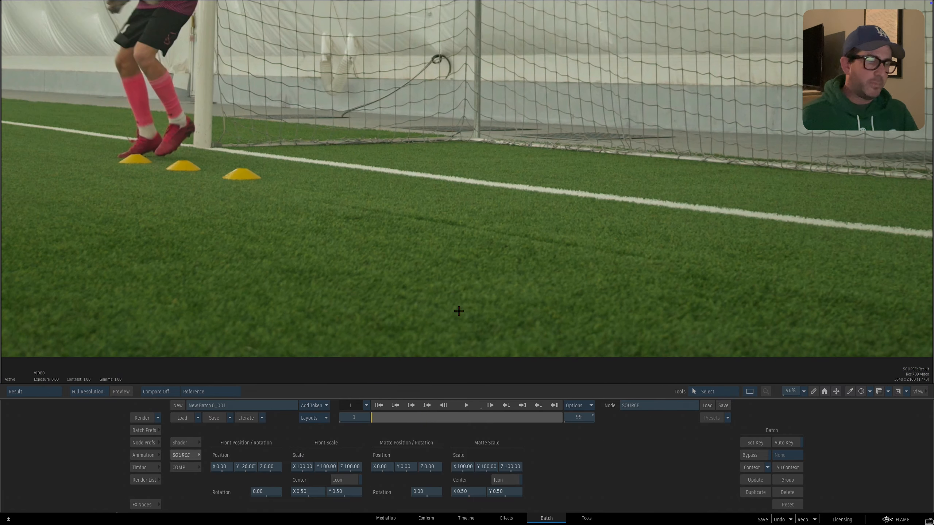
left_click(466, 406)
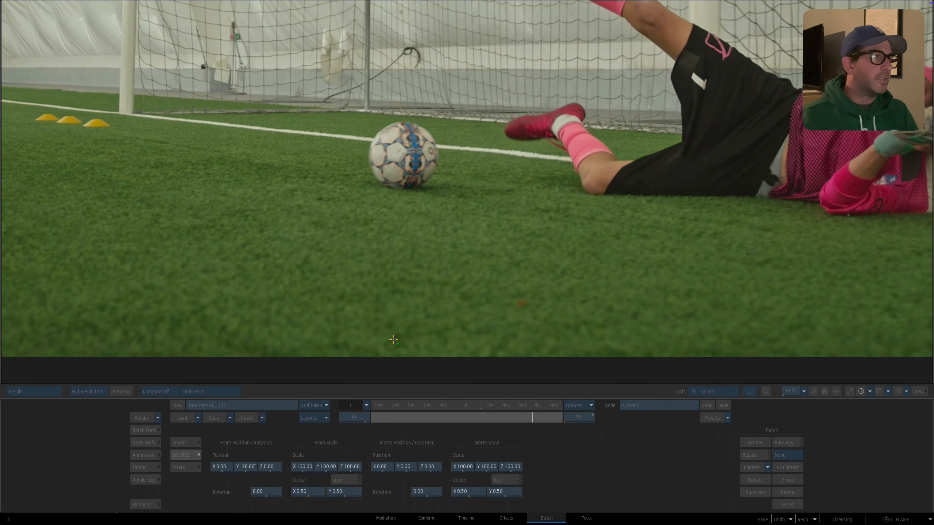
left_click(393, 339)
left_click_drag(305, 238, 570, 316)
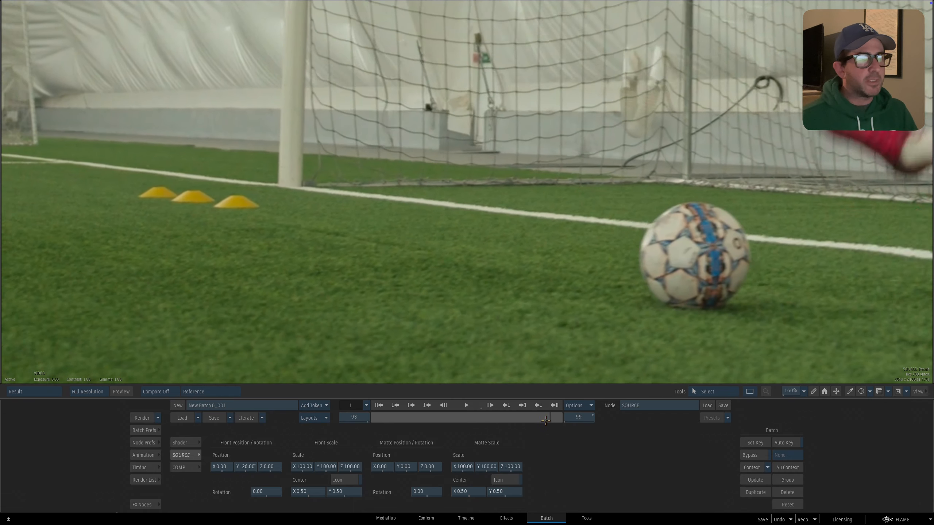
Step: Scrub back through the middle of the clip in the SOURCE result to examine how the grass patch holds
left_click_drag(546, 421, 484, 418)
left_click_drag(491, 296, 477, 303)
left_click_drag(466, 416, 449, 415)
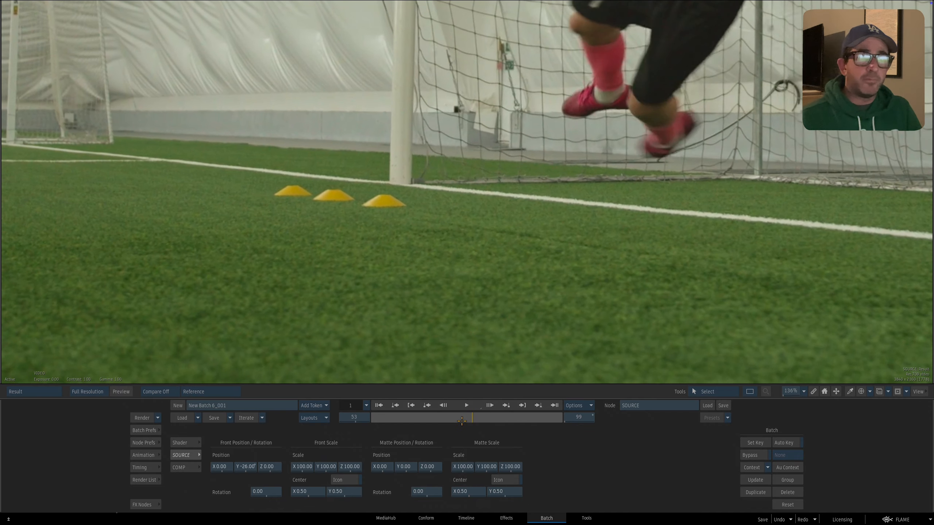
key("Right")
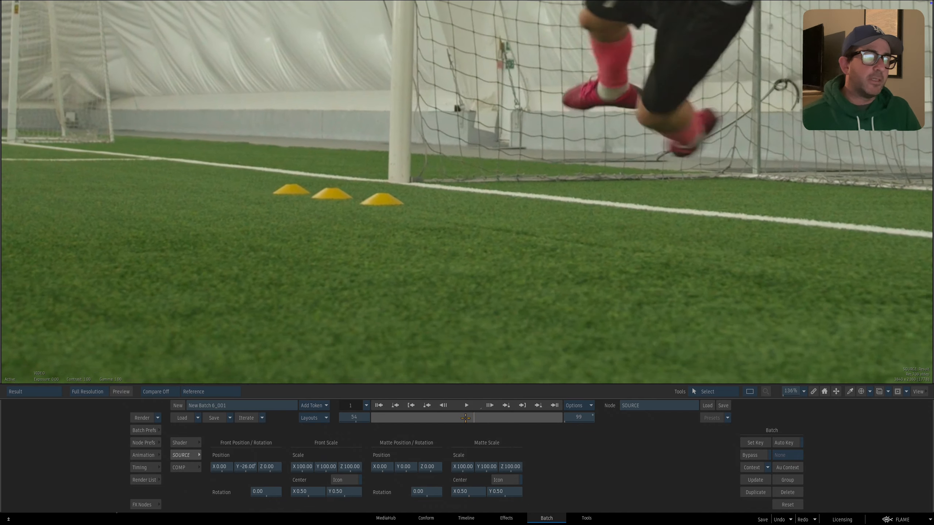
left_click_drag(460, 418, 465, 419)
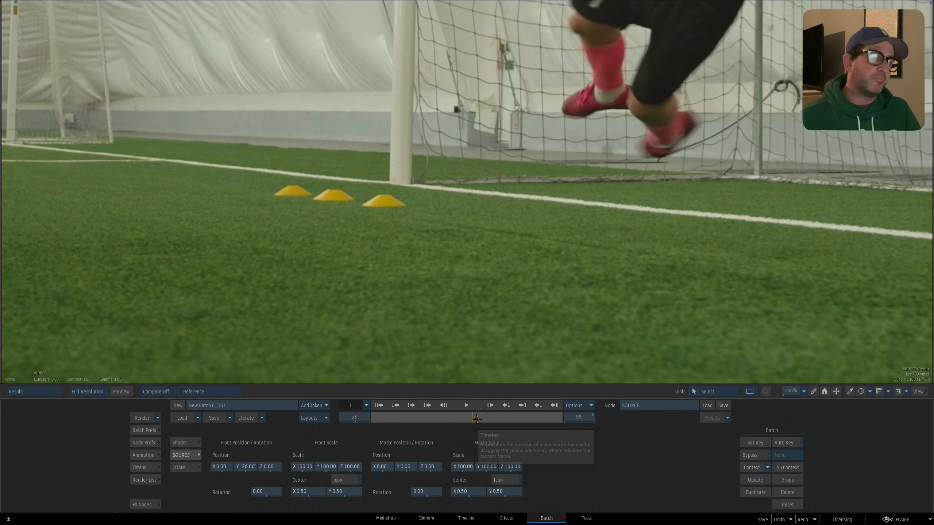
mouse_move(478, 420)
left_mouse_down()
mouse_move(508, 419)
mouse_move(442, 419)
mouse_move(480, 418)
left_mouse_up()
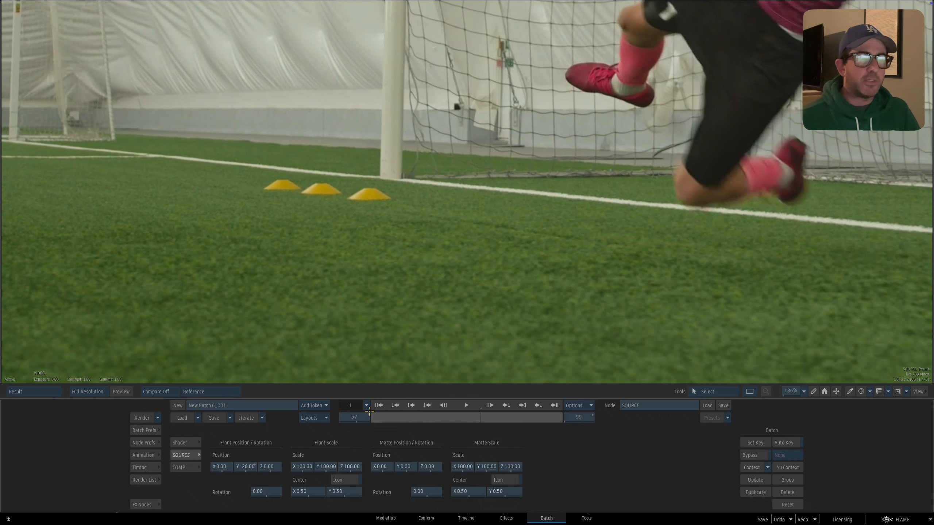
left_click_drag(406, 420, 447, 419)
scroll(447, 290, "down", 3)
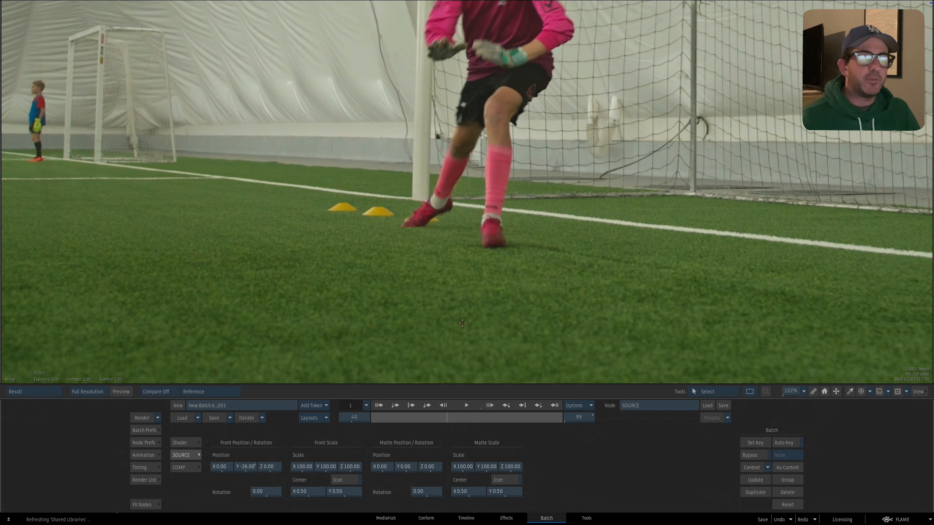
Step: Return to the batch schematic, adjust the node layout around the SOURCE node, and show the FX node bin
key("Escape")
left_click_drag(519, 248, 503, 236)
left_click_drag(512, 176, 506, 189)
left_click_drag(199, 164, 208, 190)
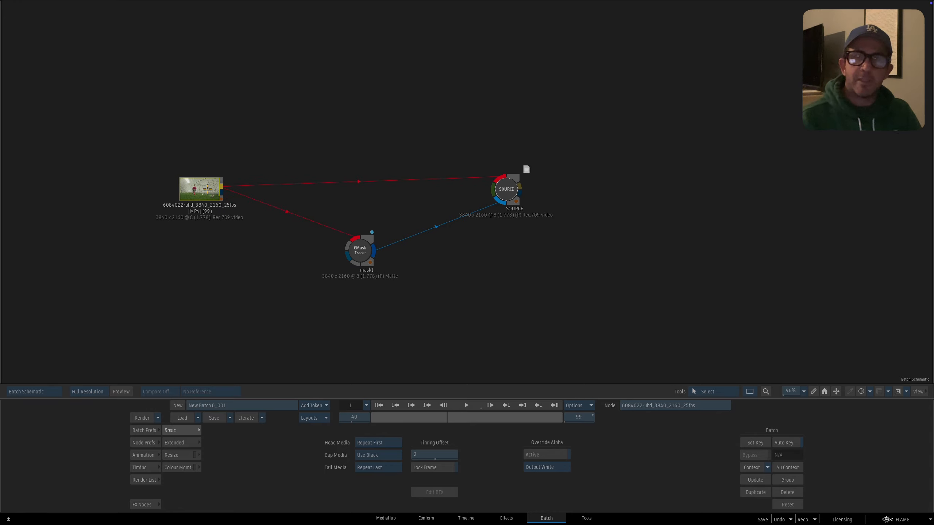
left_click_drag(508, 185, 497, 207)
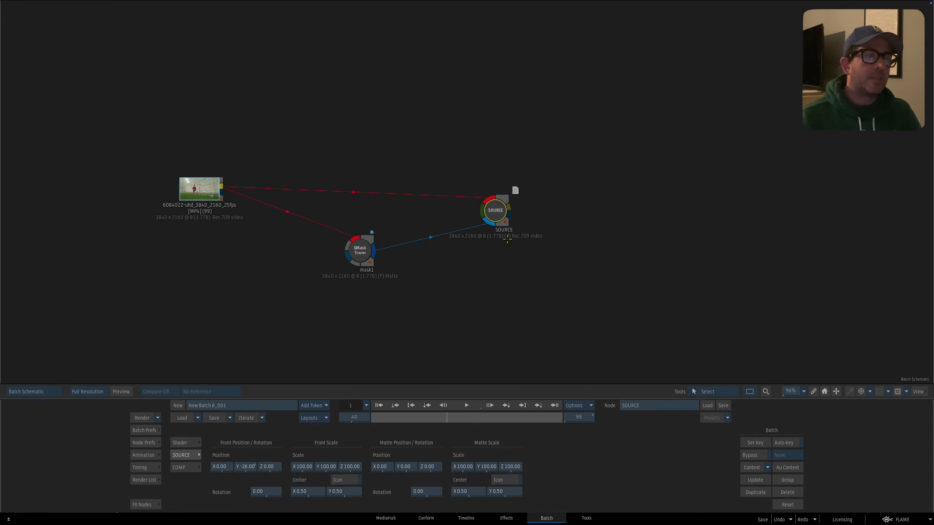
left_click_drag(516, 280, 487, 208)
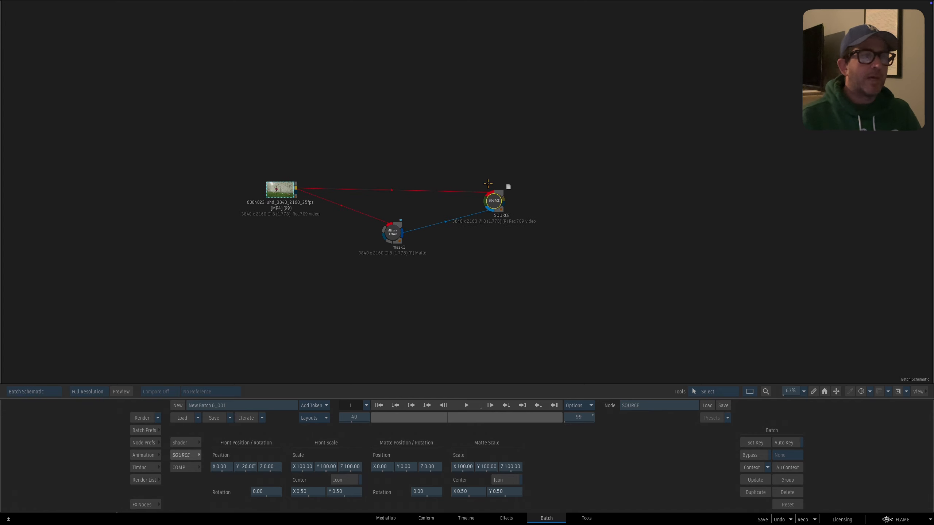
left_click(144, 504)
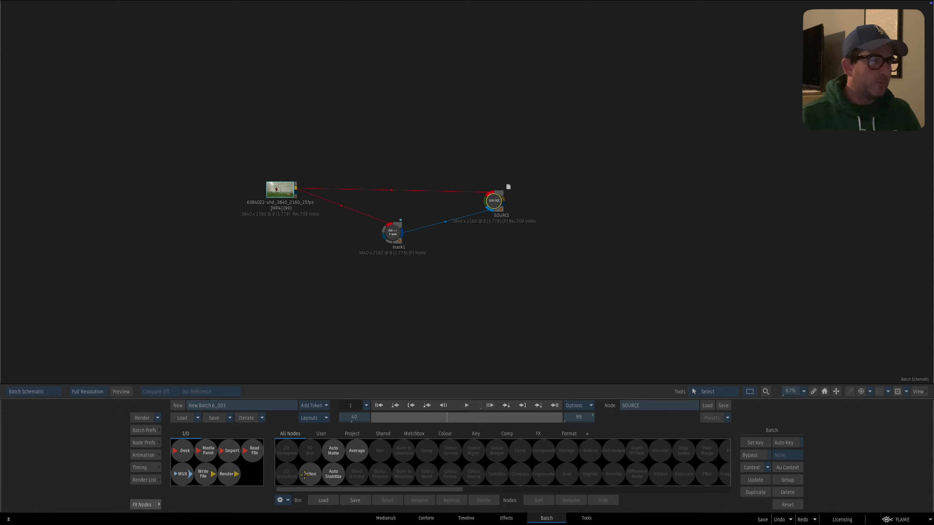
Step: Add an Action node above the SOURCE node, connect the clip to its background input, and space the nodes apart
left_click_drag(310, 474, 580, 151)
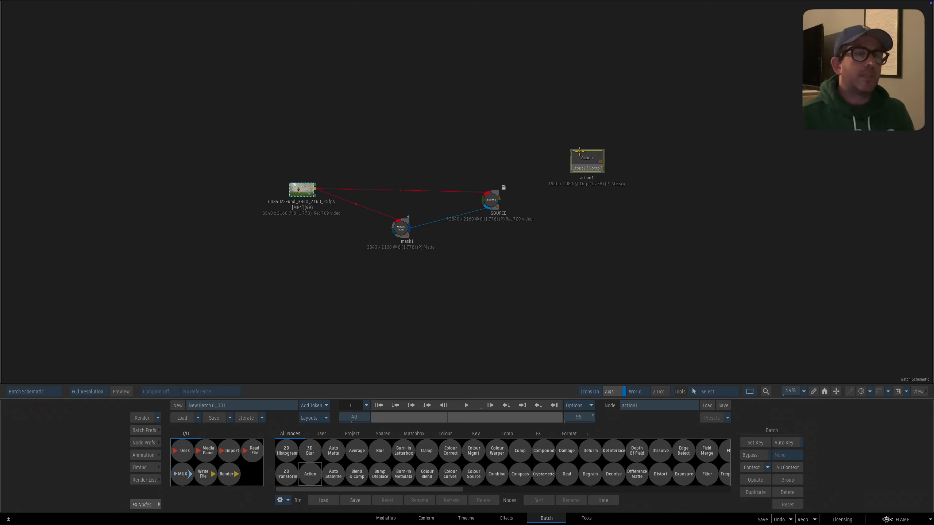
left_click_drag(590, 169, 558, 145)
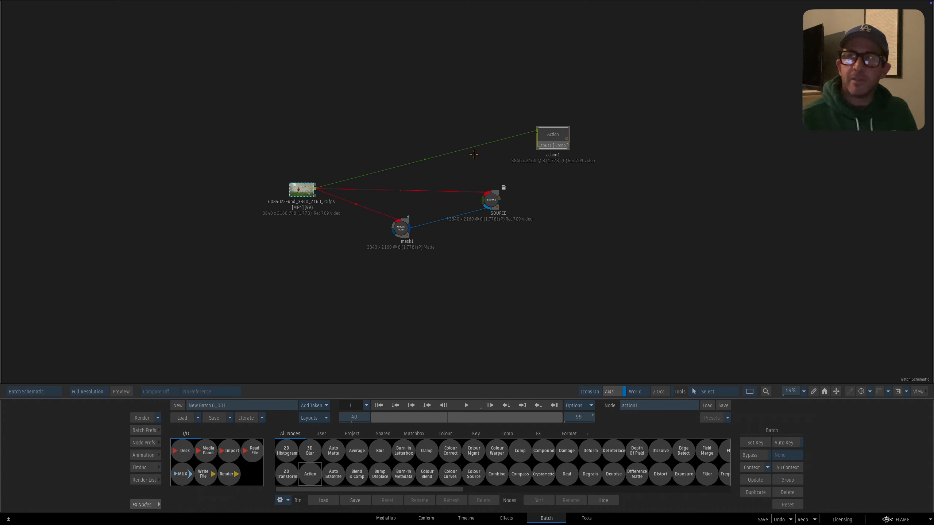
left_click_drag(551, 136, 535, 126)
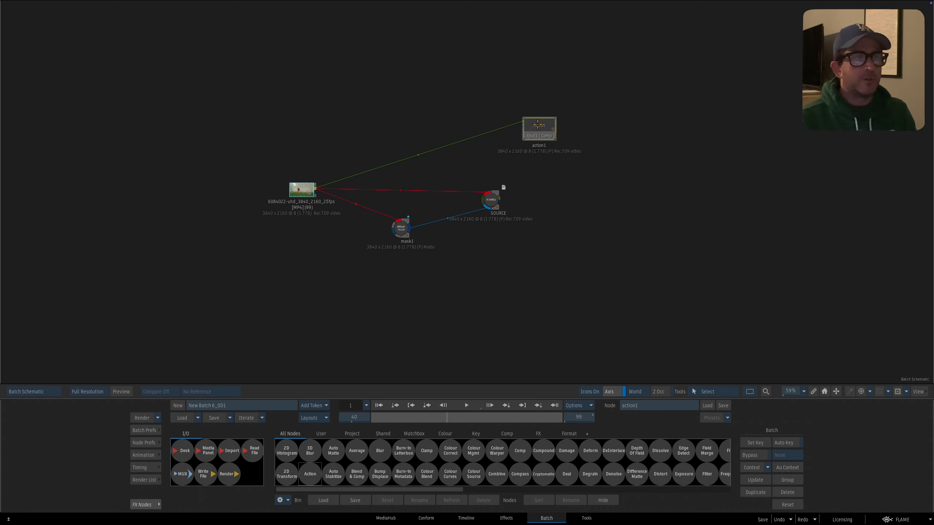
left_click_drag(497, 193, 503, 203)
left_click_drag(533, 132, 533, 147)
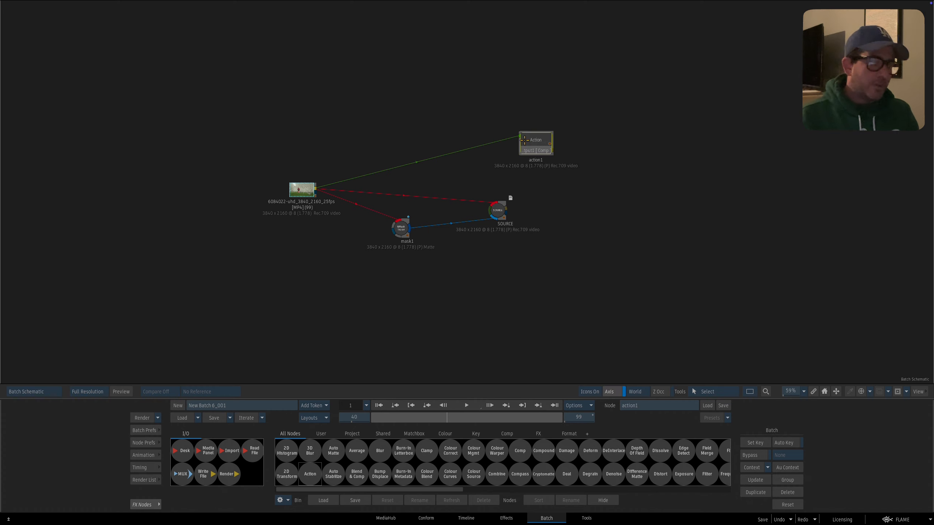
left_click_drag(488, 196, 510, 234)
left_click(531, 140)
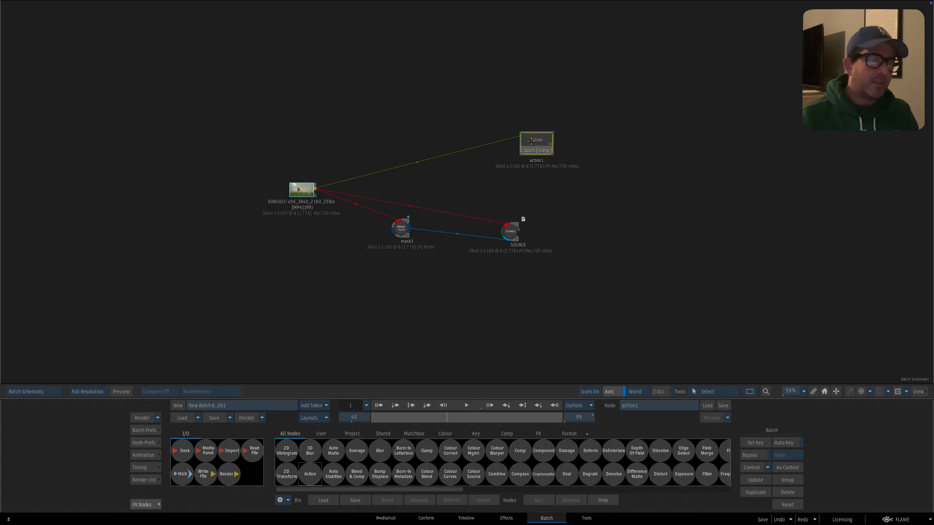
Step: Add a media input to the Action node, feed it the clip as front and mask1 as matte, and open the Action schematic
key("shift+n")
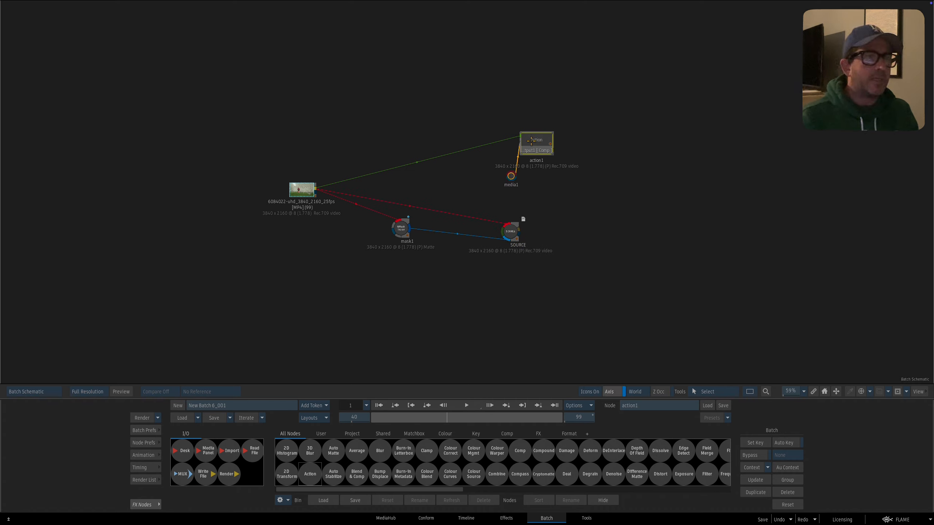
left_click_drag(511, 176, 470, 189)
left_click(455, 191)
left_click_drag(529, 146, 525, 154)
double_click(525, 154)
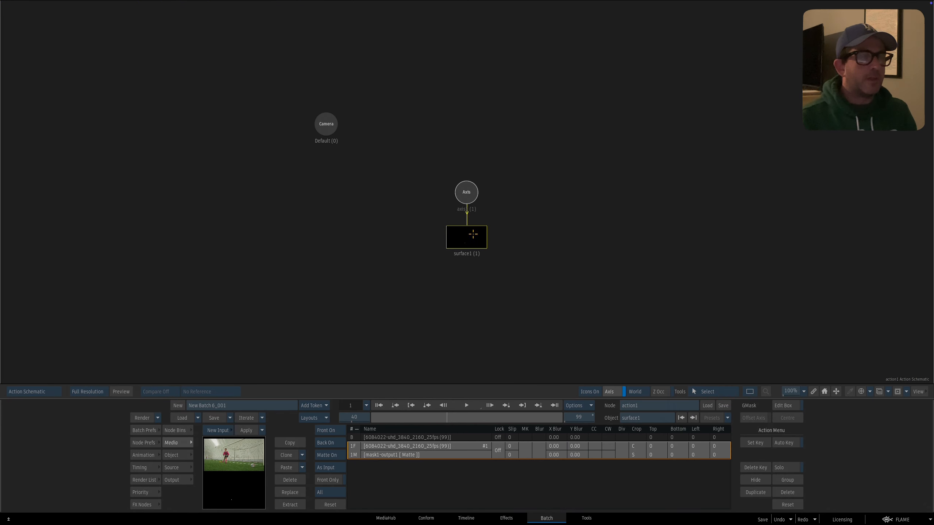
left_click_drag(473, 234, 470, 232)
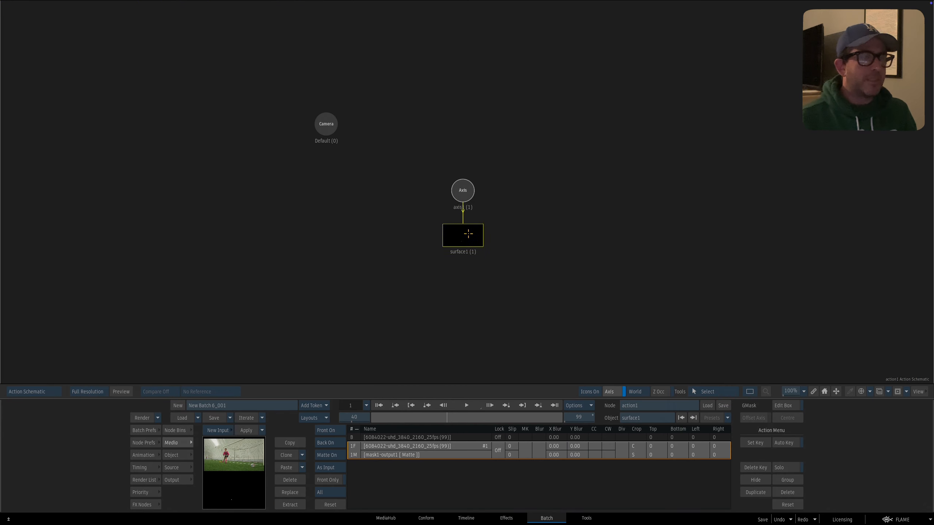
Step: Turn the background off in the Action output to examine the masked patch alone, and turn the background back on
key("F4")
left_click(333, 442)
left_click(335, 453)
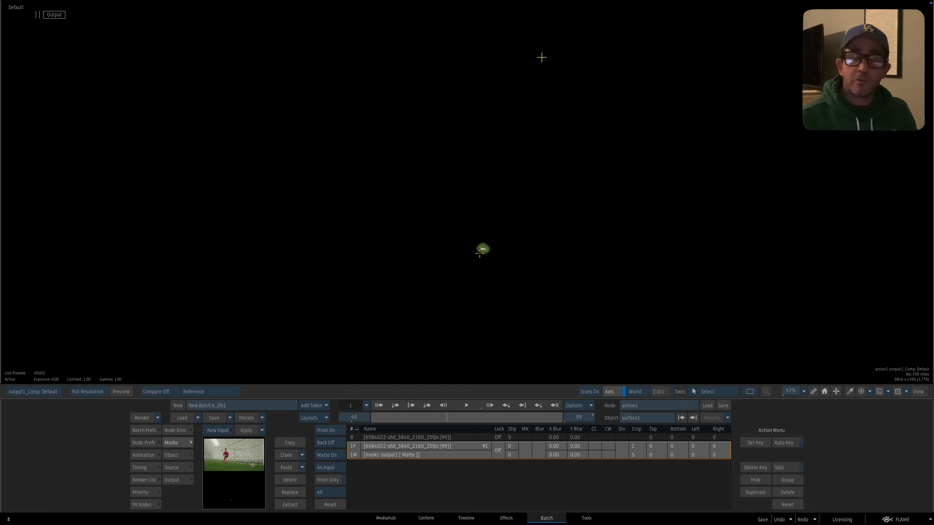
left_click(327, 443)
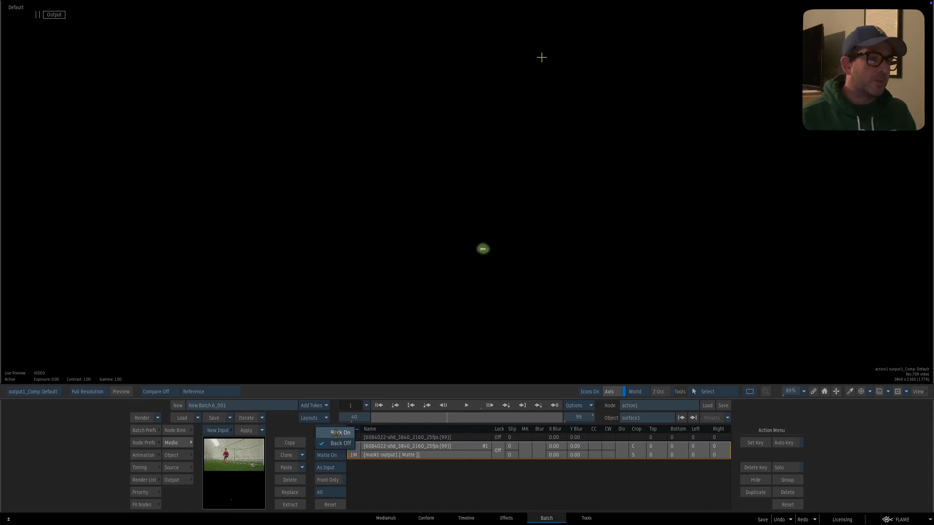
left_click(335, 430)
Step: Try offsetting surface1 with its axis's Y position, and undo the offset
key("F4")
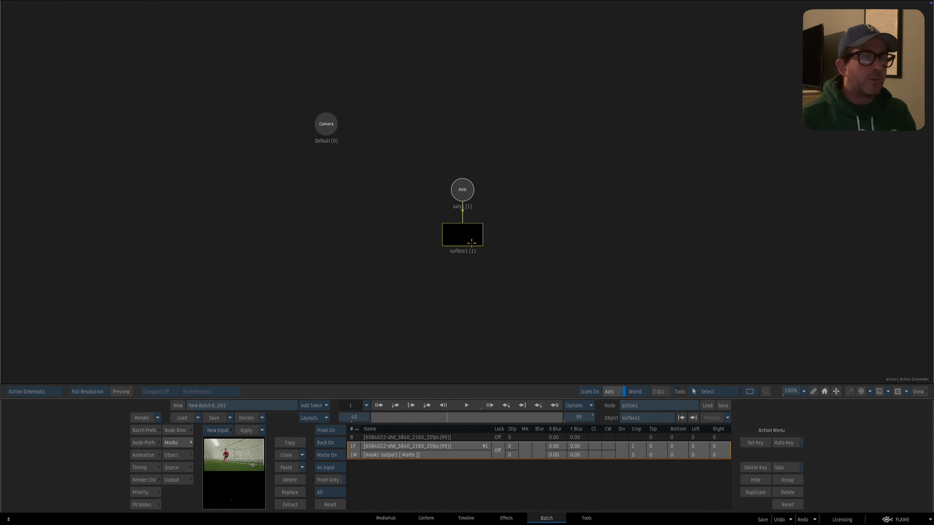
left_click_drag(465, 240, 466, 234)
mouse_move(459, 185)
left_mouse_down()
mouse_move(498, 175)
mouse_move(455, 172)
left_mouse_up()
key("F4")
left_click(173, 455)
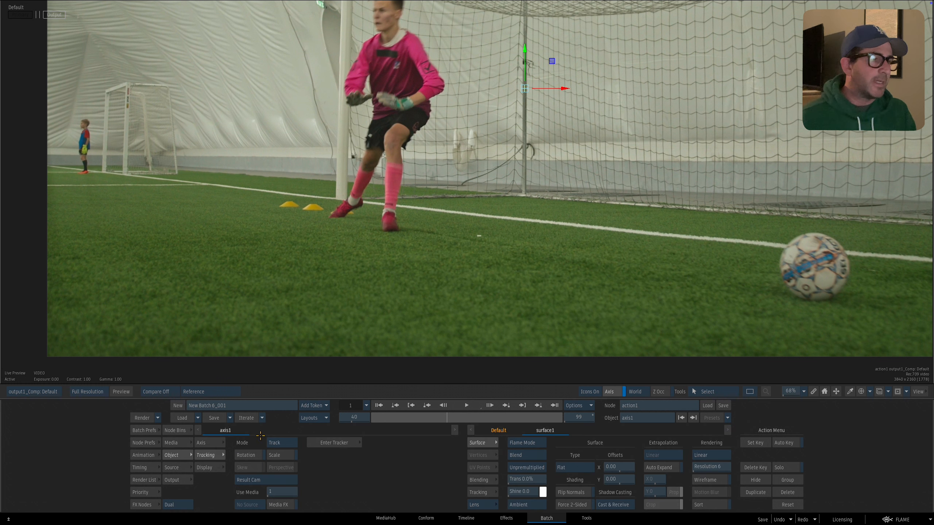
left_click(212, 443)
left_click_drag(246, 467, 289, 466)
key("ctrl+z")
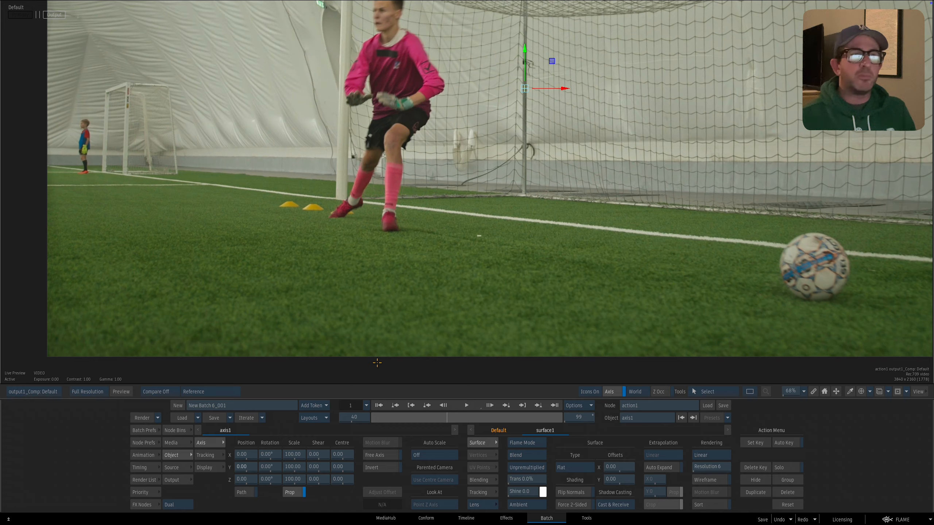
Step: Delete the axis above surface1 in the Action schematic and view the surface in the output
key("F8")
left_click_drag(451, 172, 437, 147)
left_click(437, 146)
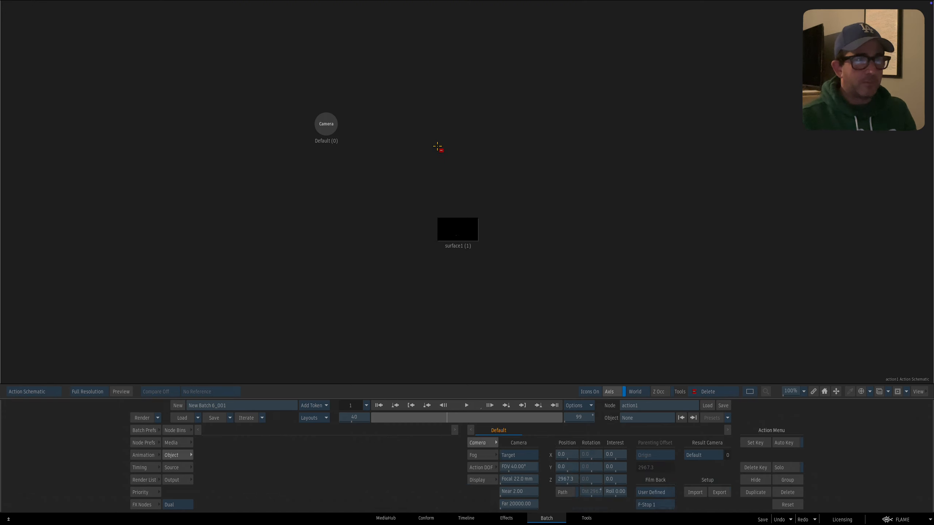
left_click_drag(459, 231, 450, 225)
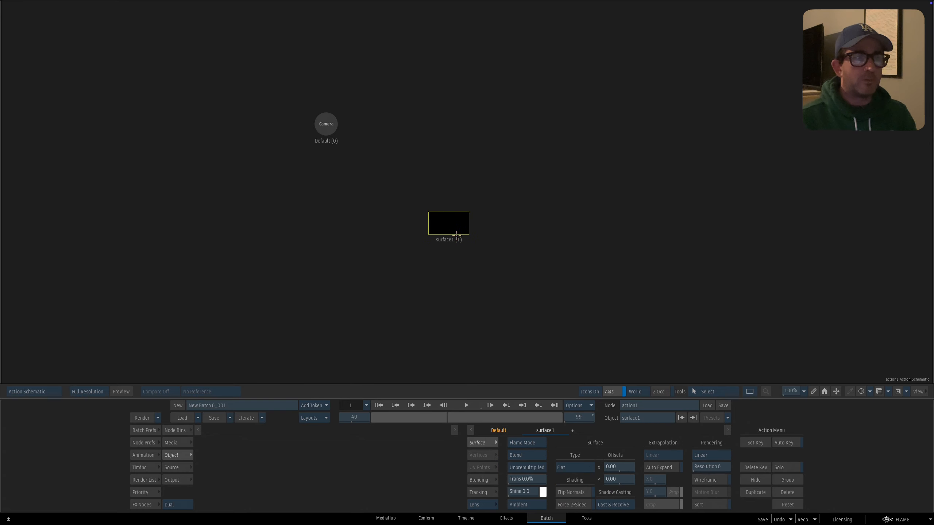
key("F4")
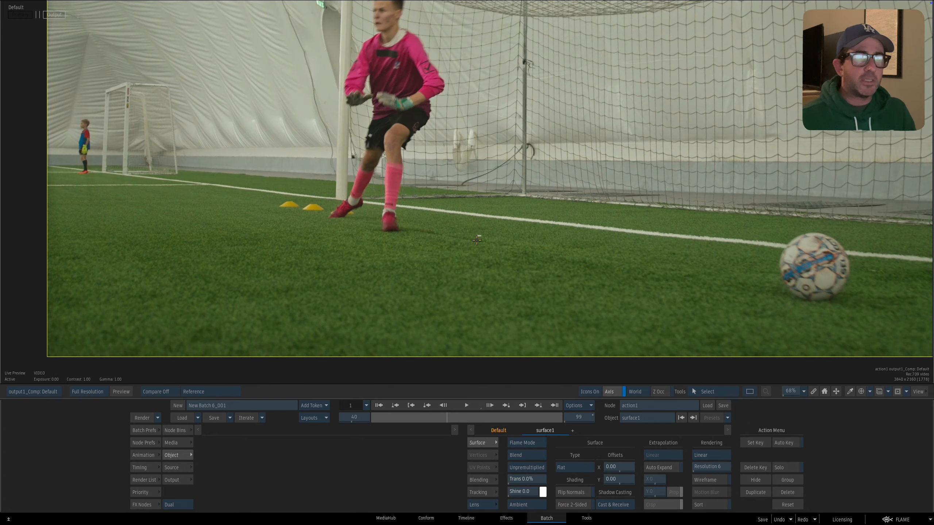
Step: Add a Source Front node with its light, axis, camera and surface beside surface1 in the Action schematic
key("F8")
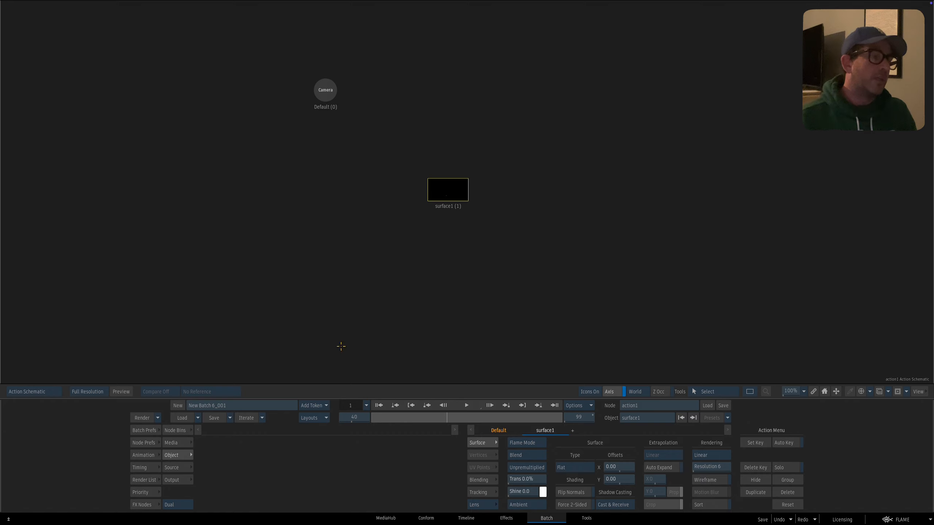
left_click(175, 430)
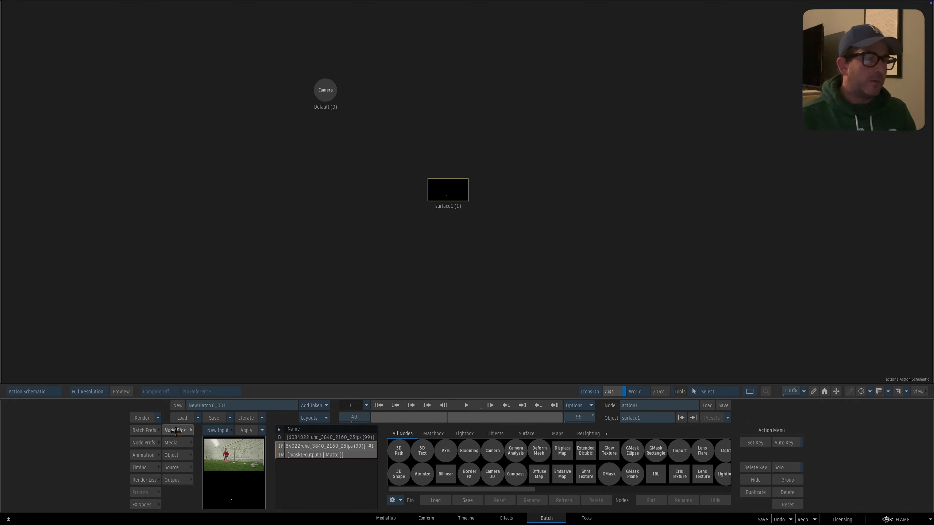
scroll(535, 472, "down", 5)
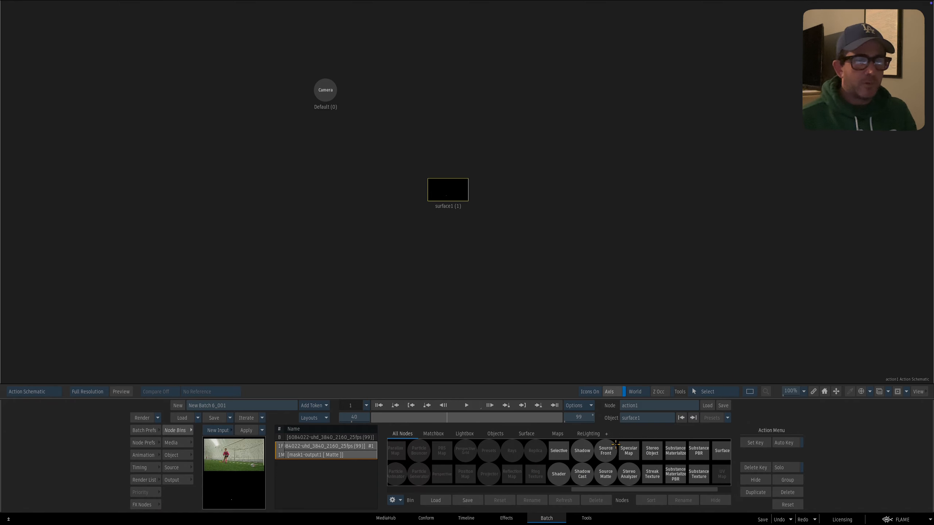
left_click_drag(610, 453, 626, 264)
left_click(538, 253)
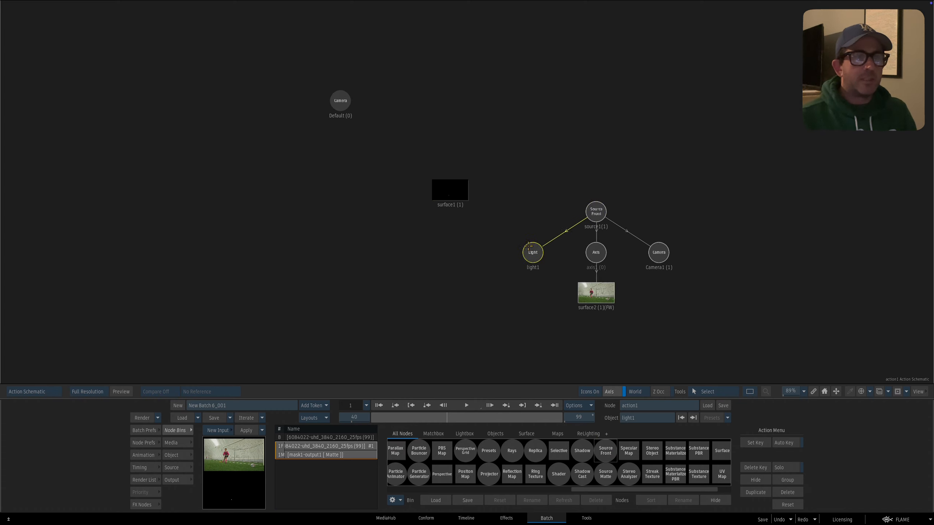
left_click(650, 308)
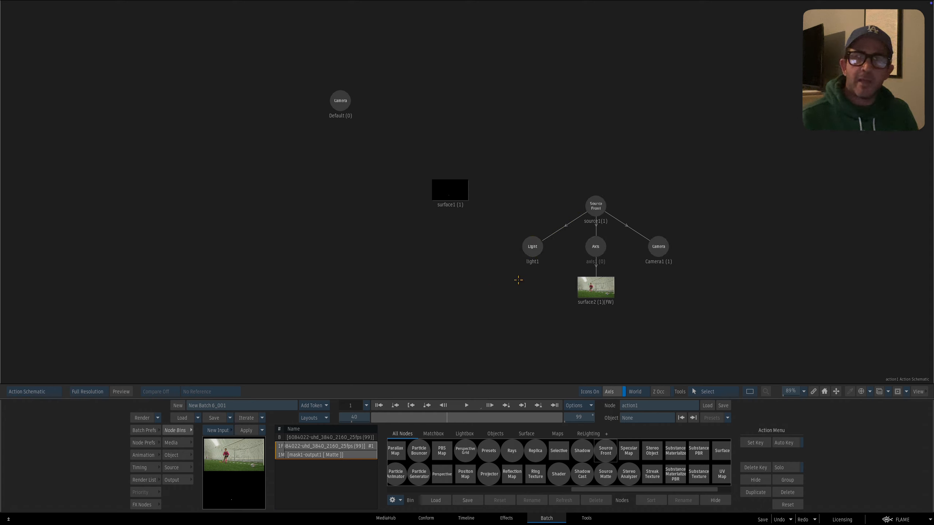
Step: Inspect the Source Front node's settings and open its axis settings with the Action output in view
left_click(596, 212)
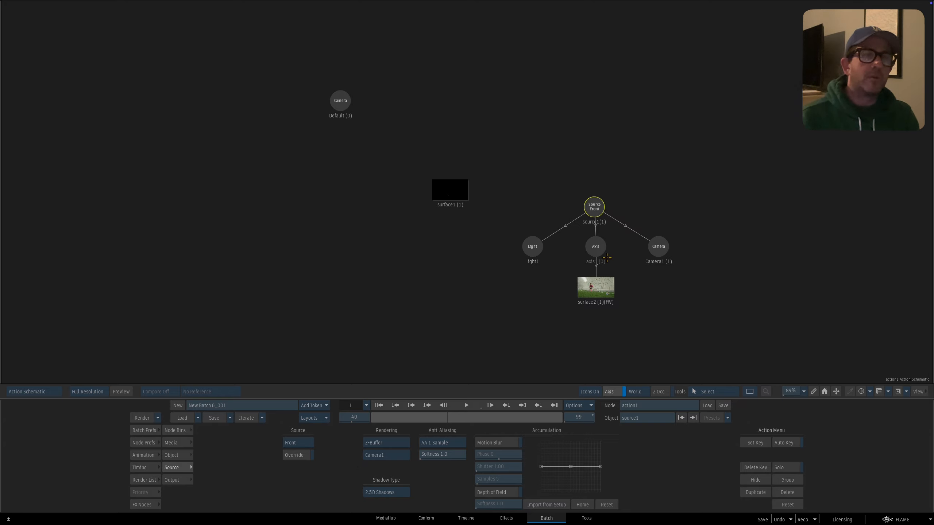
mouse_move(593, 255)
left_mouse_down()
mouse_move(583, 269)
mouse_move(576, 252)
mouse_move(590, 255)
left_mouse_up()
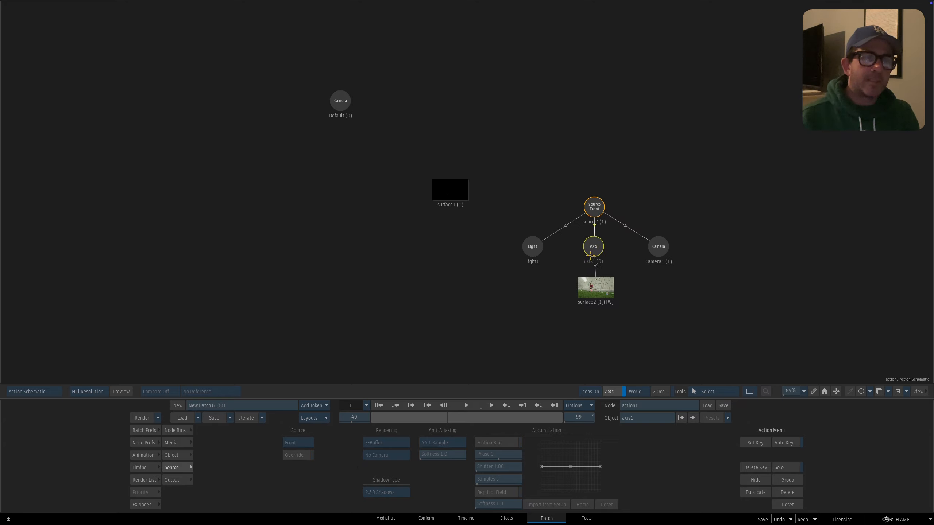
key("F4")
left_click(172, 442)
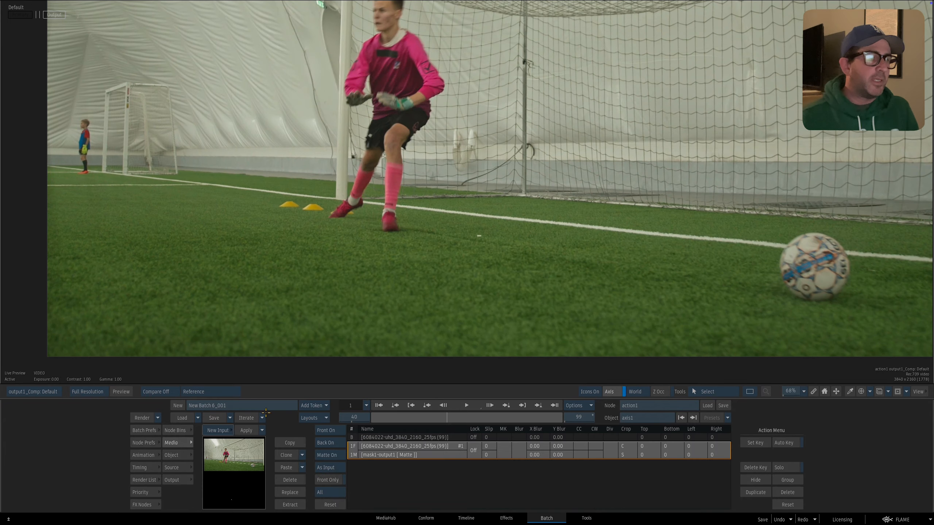
key("Escape")
double_click(587, 257)
key("F4")
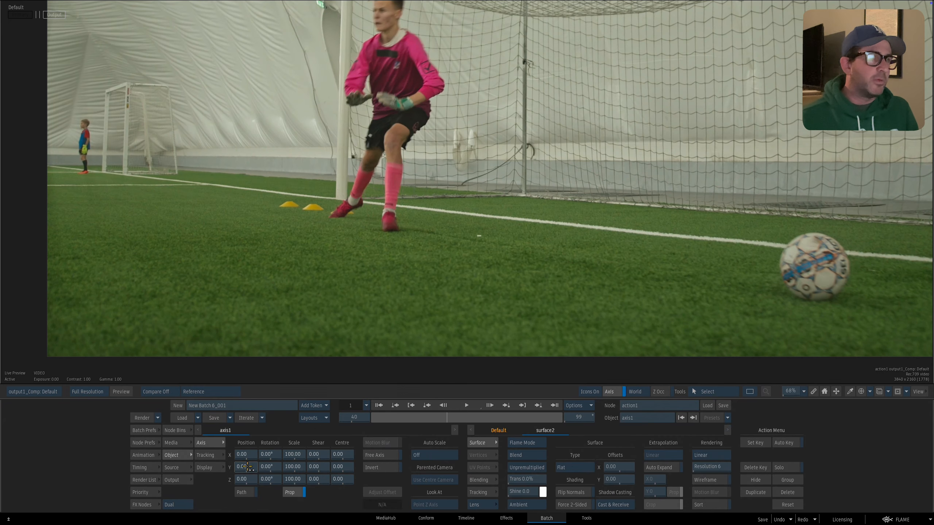
Step: Move surface2 below its axis and shift surface1 slightly in the Action schematic, and view surface1 in the output
key("Escape")
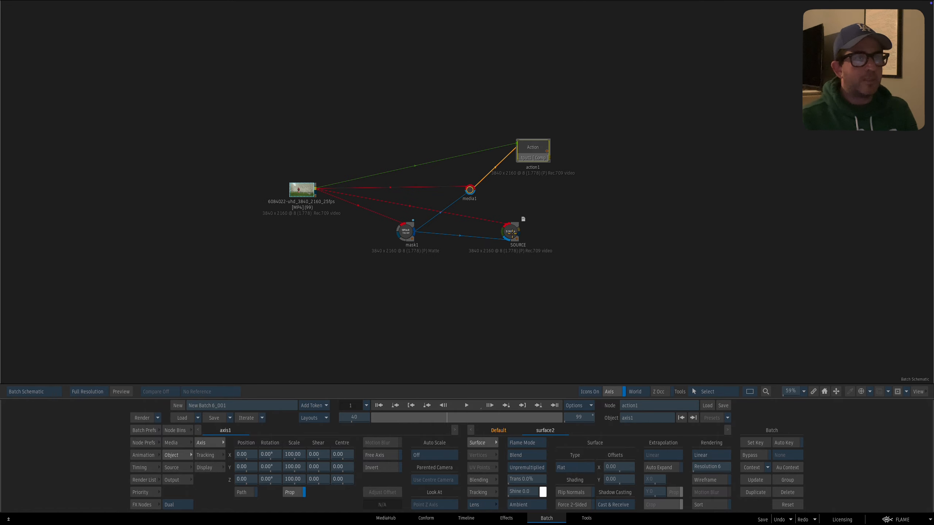
key("F4")
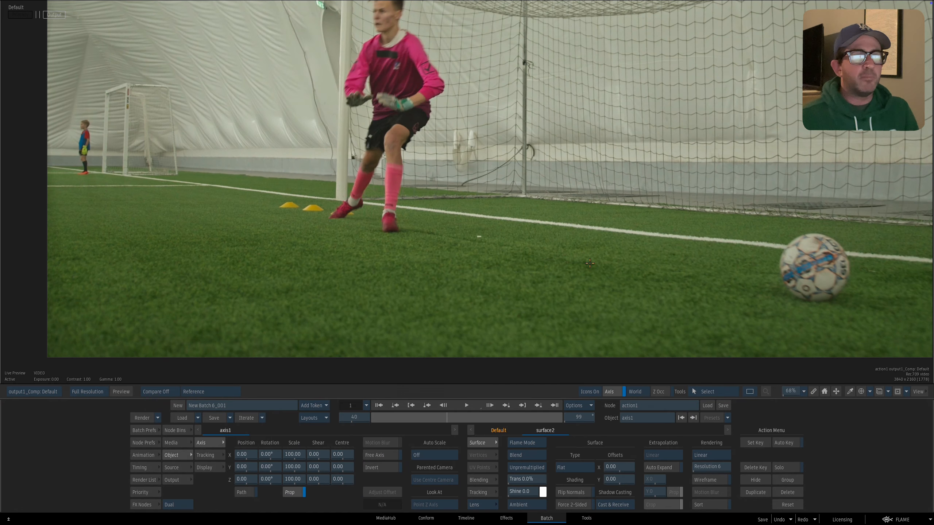
key("F8")
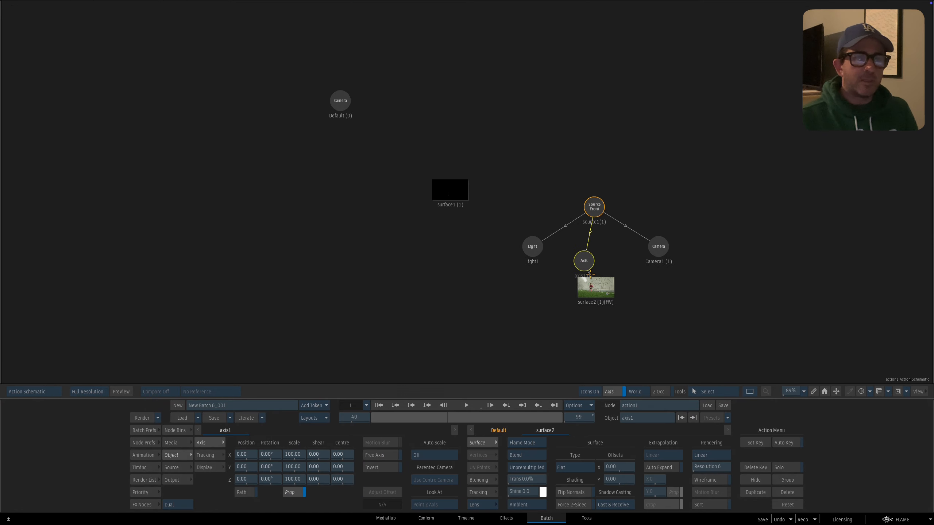
left_click_drag(593, 283, 588, 296)
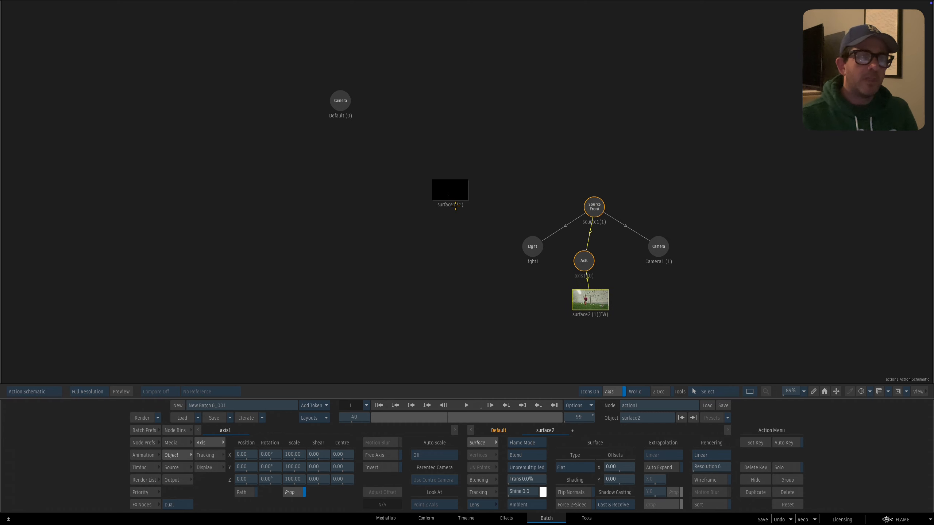
mouse_move(454, 181)
left_mouse_down()
mouse_move(463, 190)
mouse_move(454, 174)
left_mouse_up()
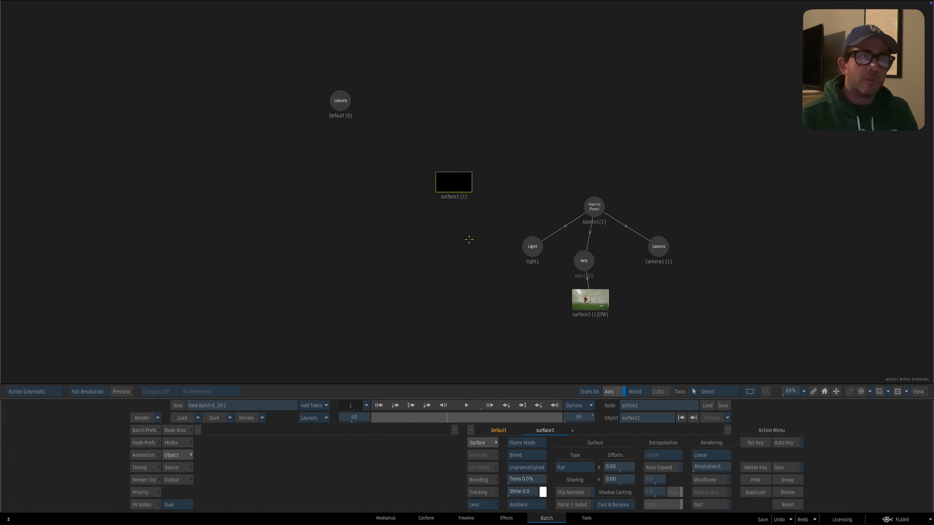
key("F4")
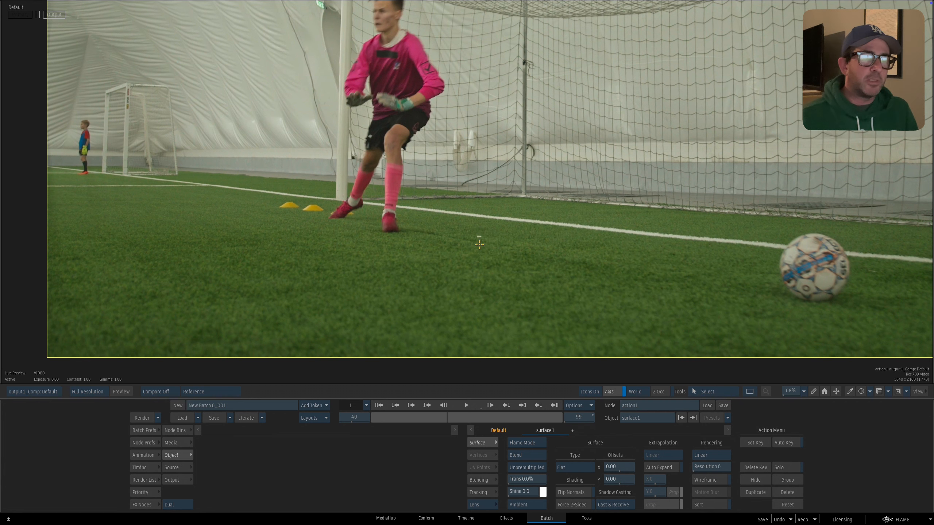
Step: Set the Y position of the Source Front node's axis to 25.00 and check the patched grass with surface1 selected
key("grave")
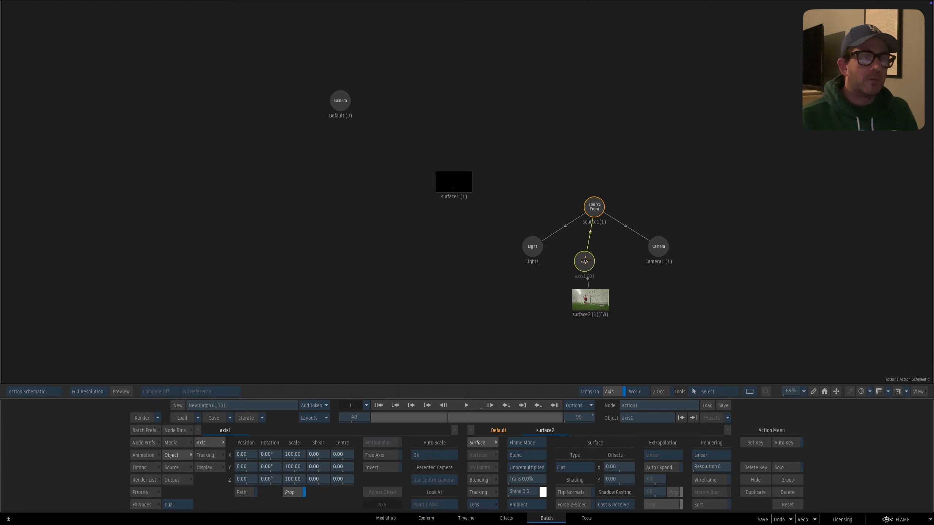
key("F4")
left_click_drag(248, 468, 256, 469)
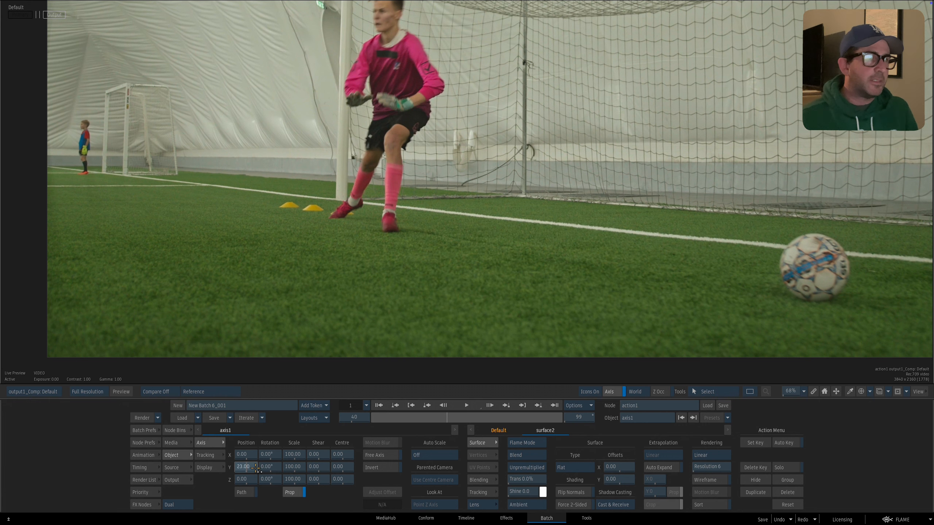
left_click_drag(407, 279, 436, 257)
key("Escape")
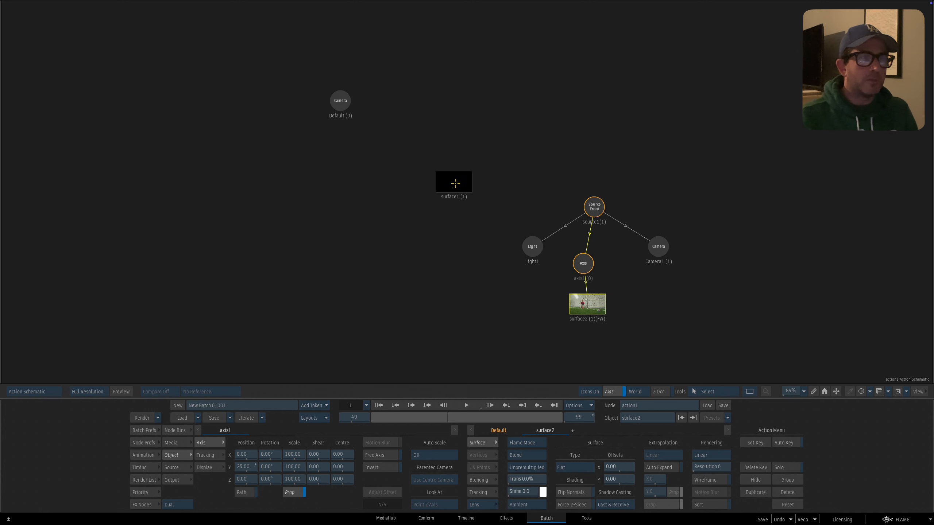
left_click(469, 190)
key("F4")
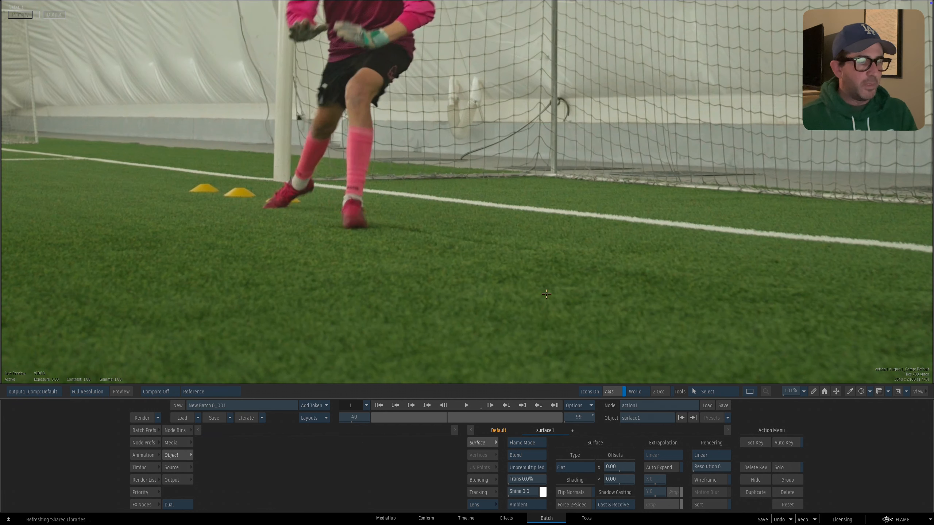
Step: Compare the unpatched front source with surface1's own image around the white mark on the pitch
key("F1")
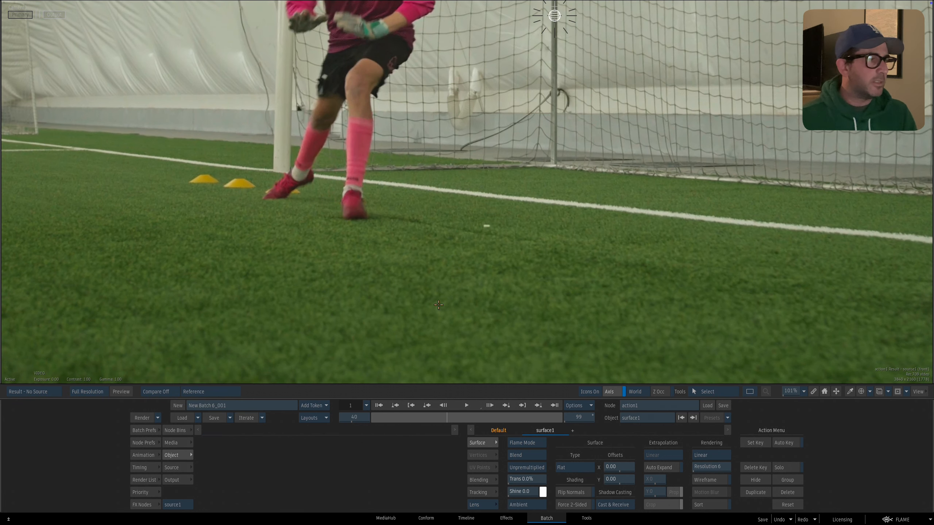
left_click_drag(466, 264, 93, 356)
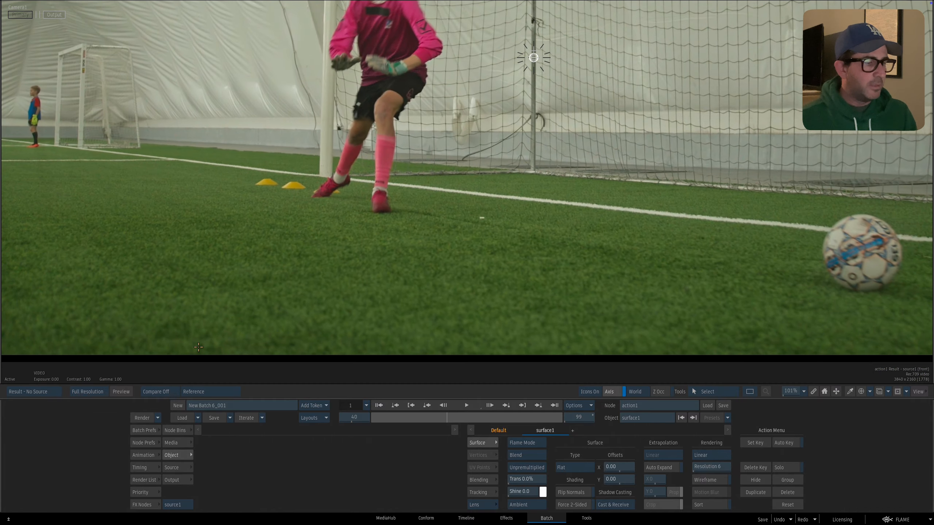
key("F4")
key("F8")
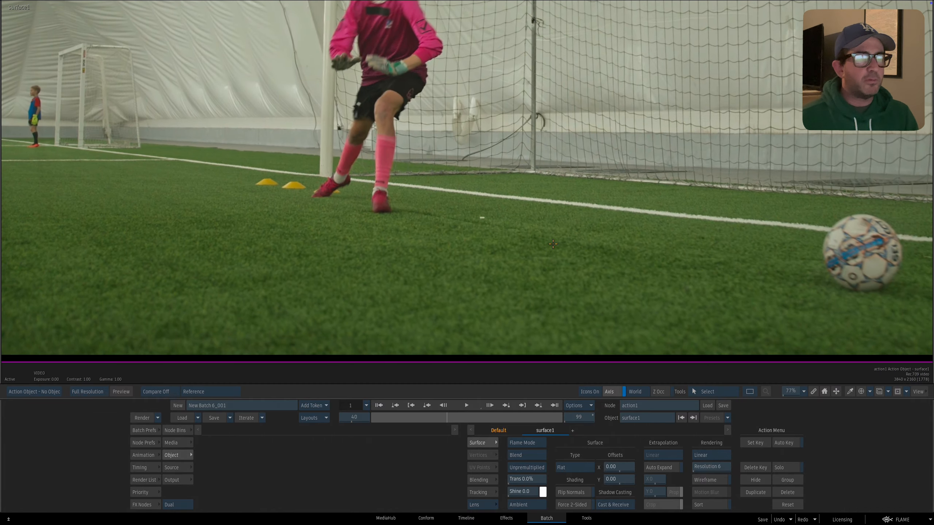
left_click_drag(519, 247, 504, 260)
Step: Set the Y position of surface2's axis to -42.00, judging the patched grass in the Action output
key("grave")
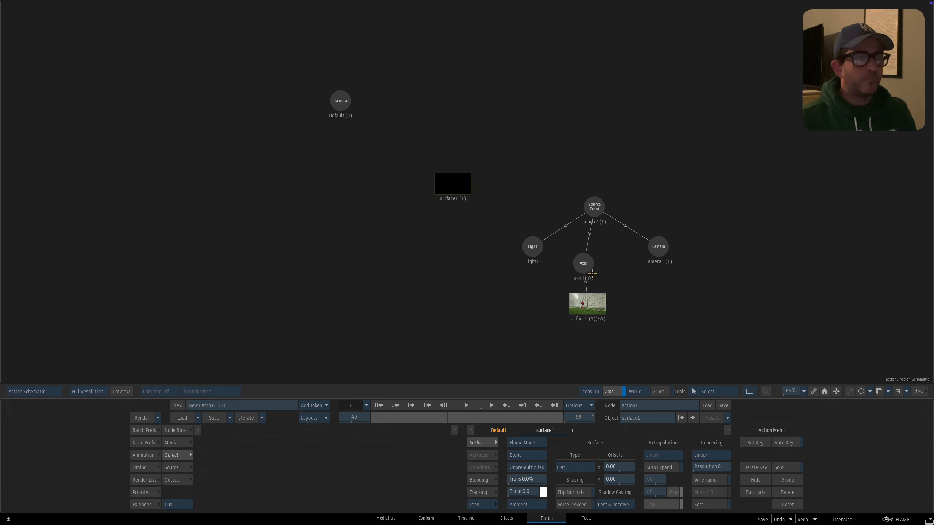
left_click(582, 266)
key("grave")
left_click_drag(249, 466, 211, 430)
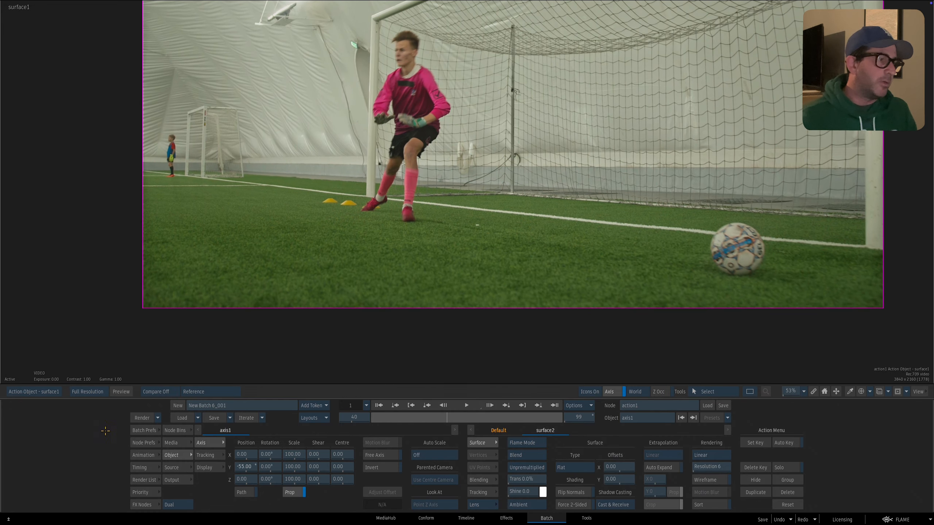
key("F4")
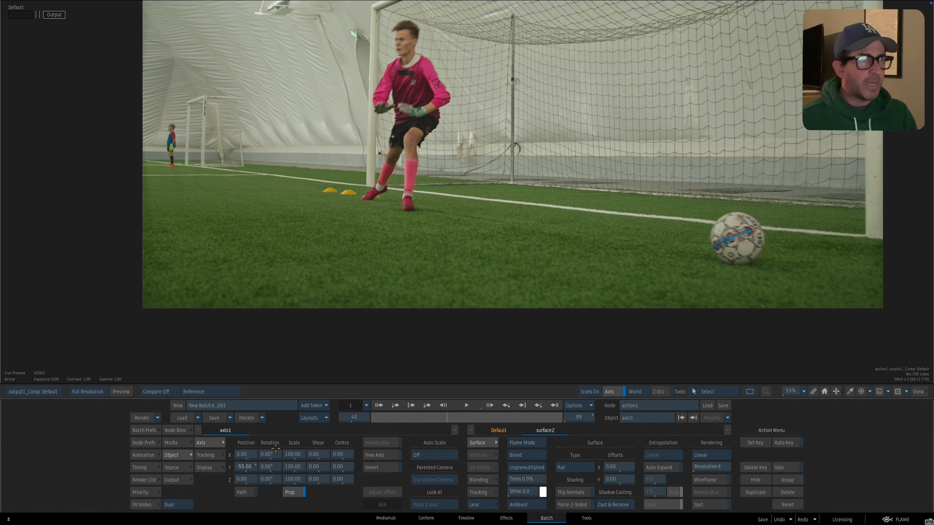
left_click_drag(431, 316, 452, 316)
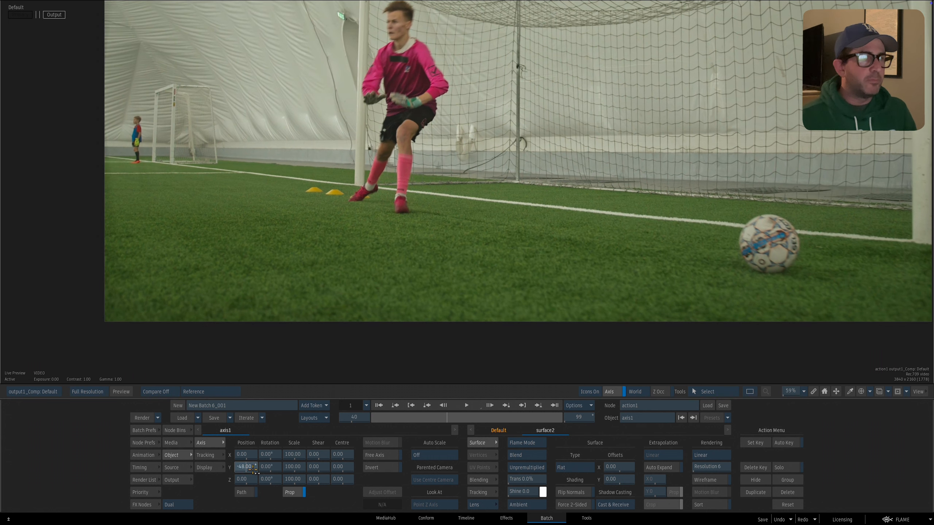
mouse_move(253, 468)
left_mouse_down()
mouse_move(239, 466)
mouse_move(247, 467)
left_mouse_up()
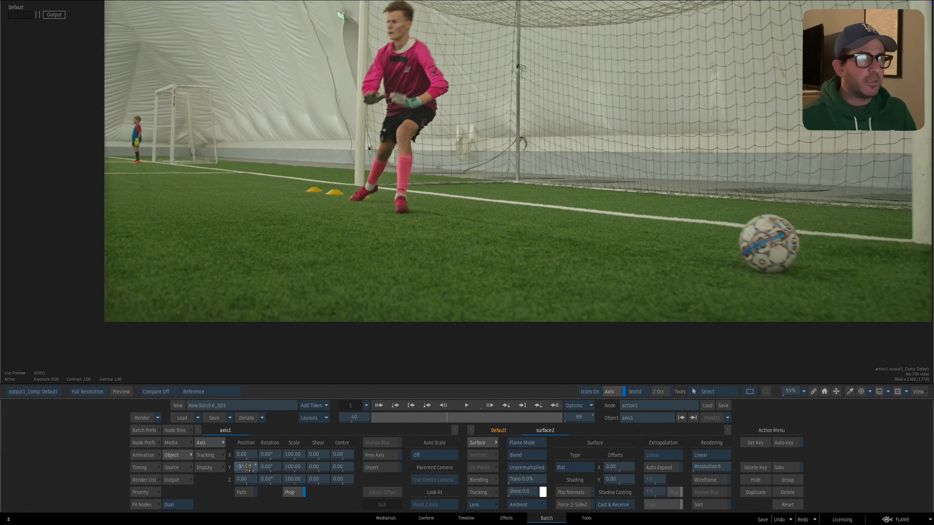
Step: Set the axis's Y position to -32.00 and check the patch by playing from the first frame and scrubbing to frame 61
left_click(378, 405)
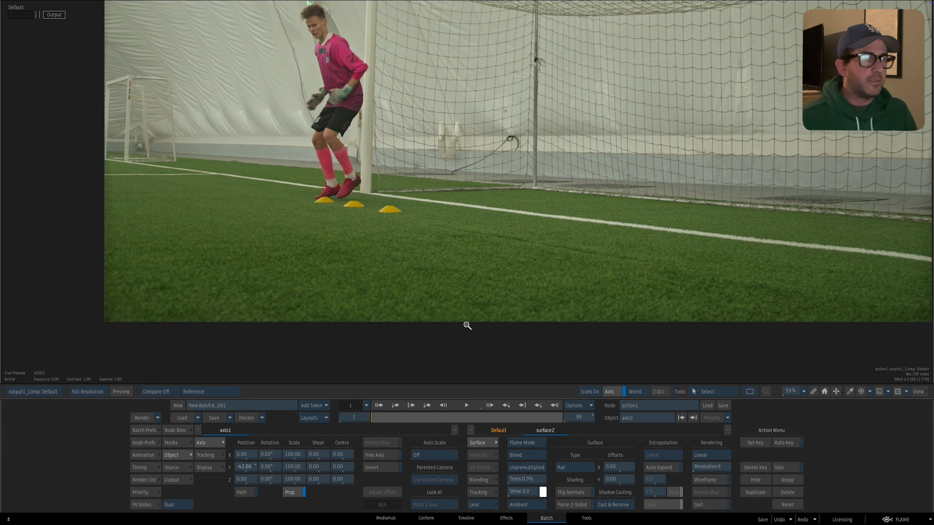
left_click_drag(466, 325, 442, 315)
key("space")
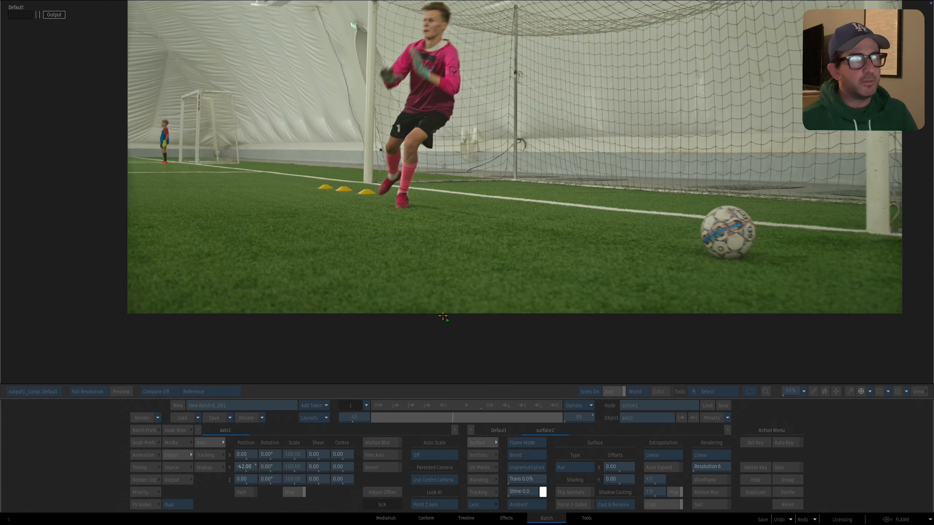
key("space")
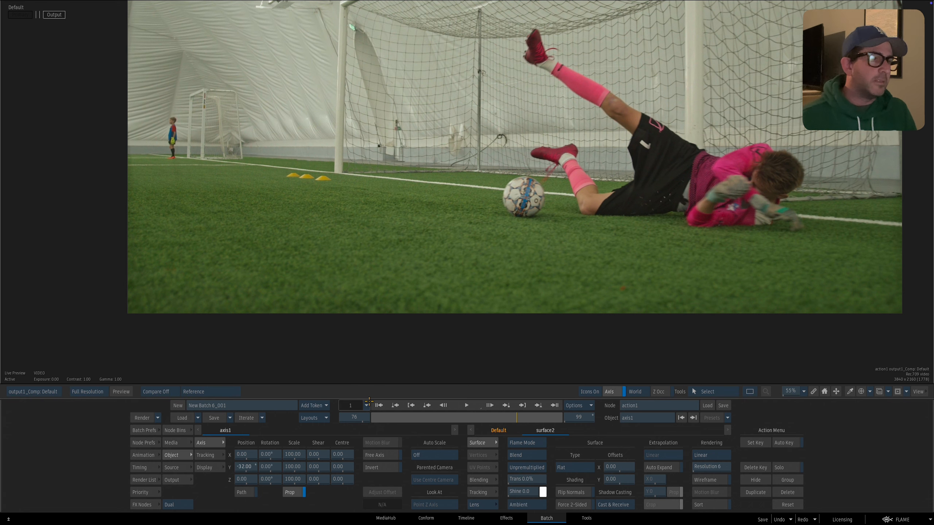
key("space")
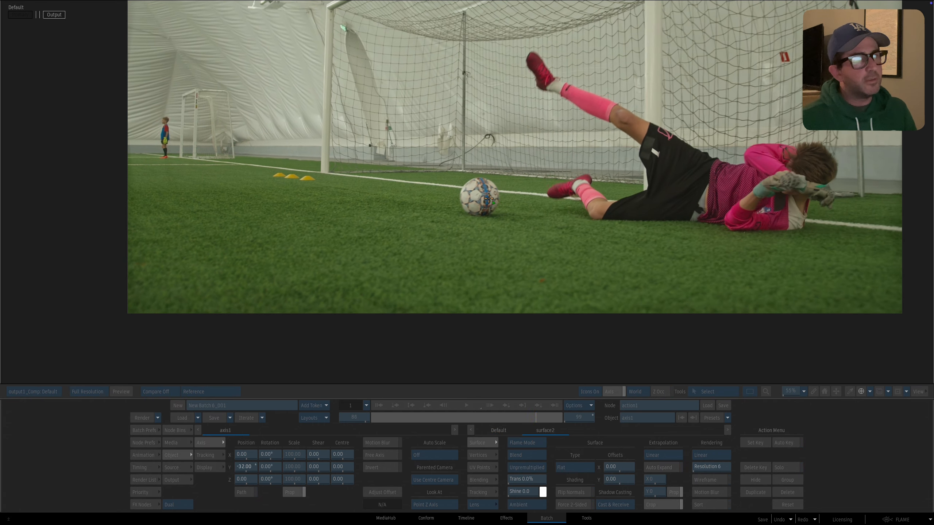
left_click(380, 405)
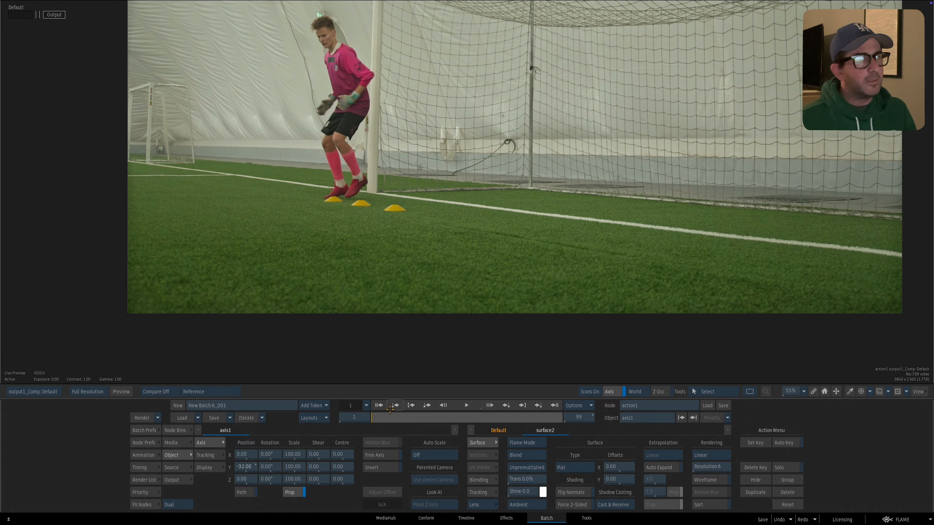
left_click_drag(392, 415, 487, 417)
Step: Return to the Batch schematic and spread out the Action node, the mask1 node and the source clip
key("Escape")
left_click_drag(573, 293, 549, 285)
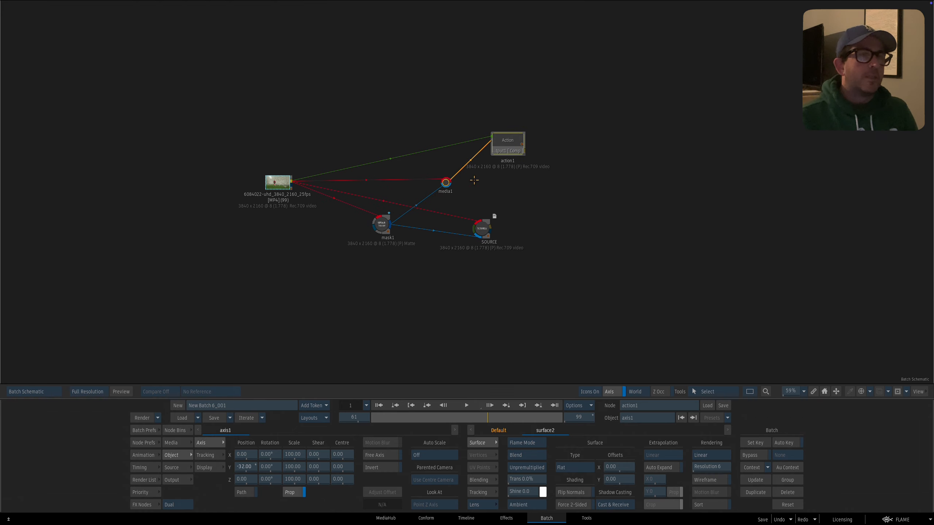
left_click_drag(505, 142, 508, 148)
left_click_drag(381, 223, 368, 237)
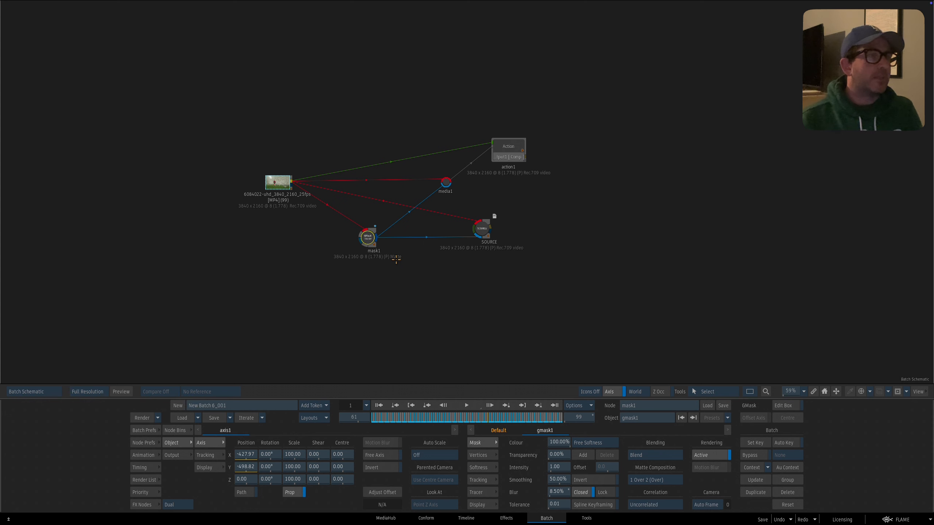
left_click_drag(279, 183, 267, 183)
Step: View the original clip's result, and shift the SOURCE node slightly in the Batch schematic
key("F4")
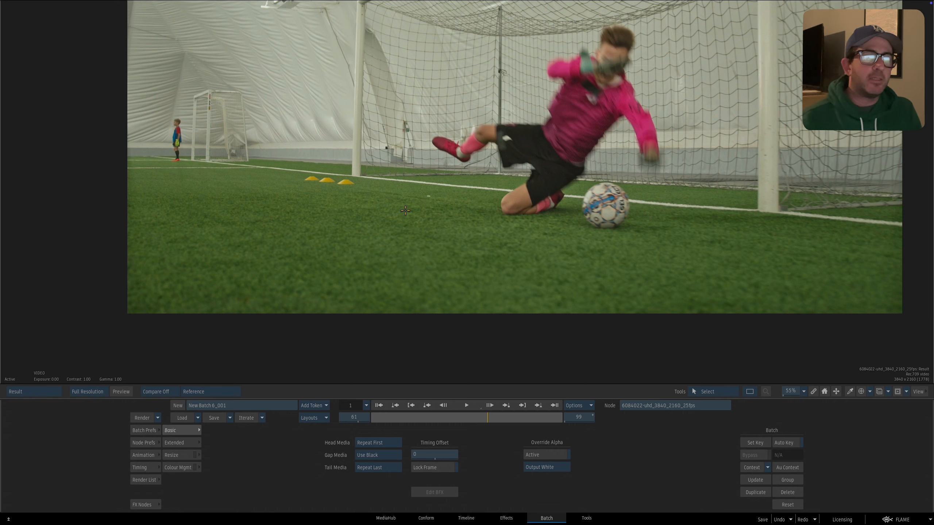
key("F4")
left_click_drag(477, 217, 460, 210)
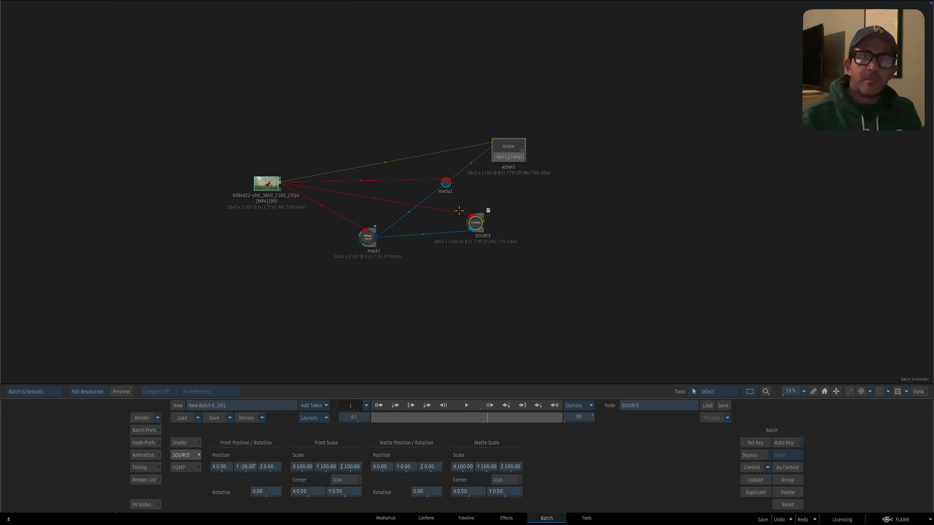